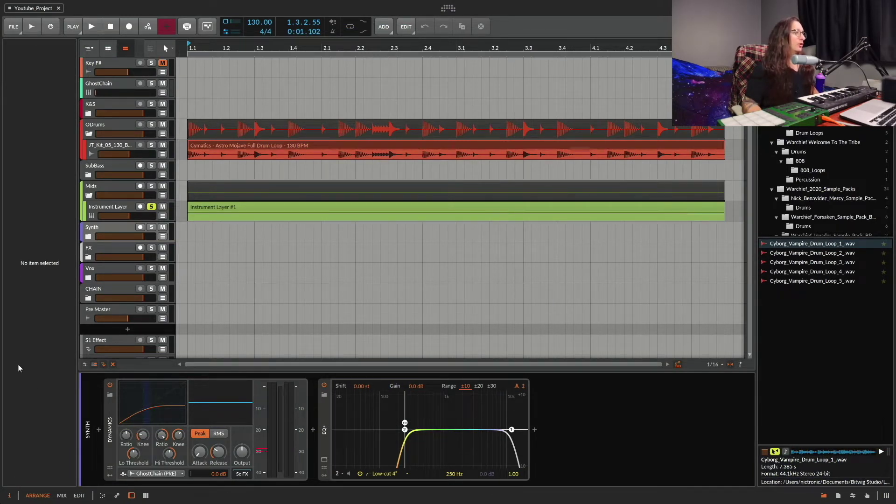
Open the Instrument Layer #1 clip in the note editor and display its properties in the Inspector.
click(9, 497)
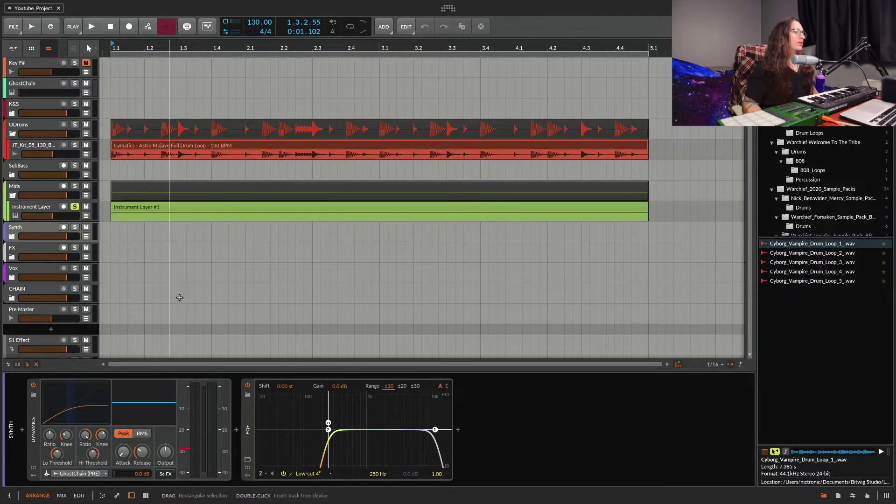
double_click(200, 209)
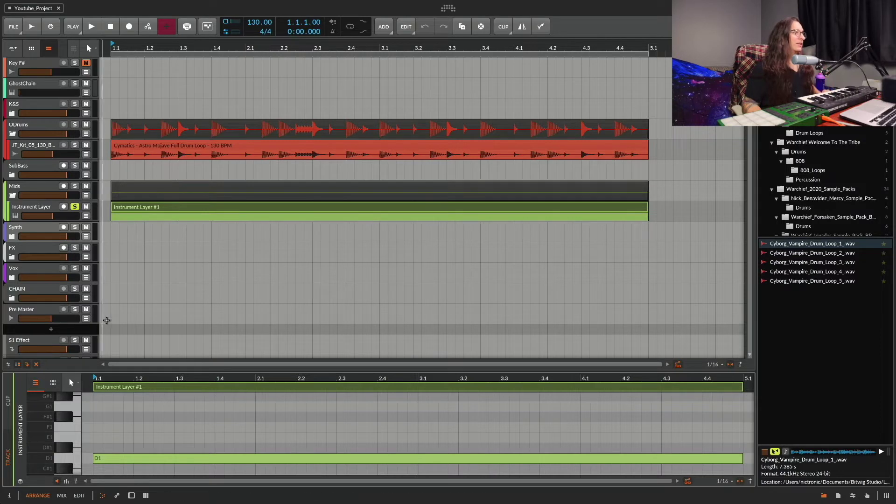
click(9, 496)
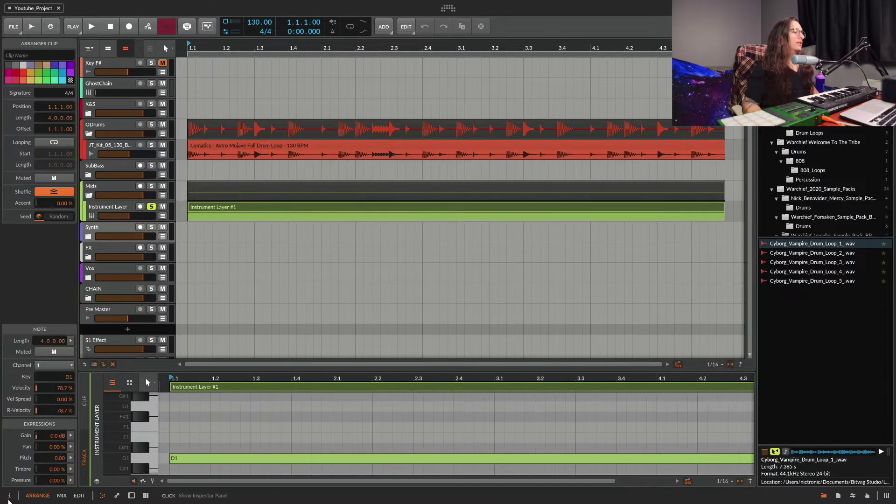
click(246, 262)
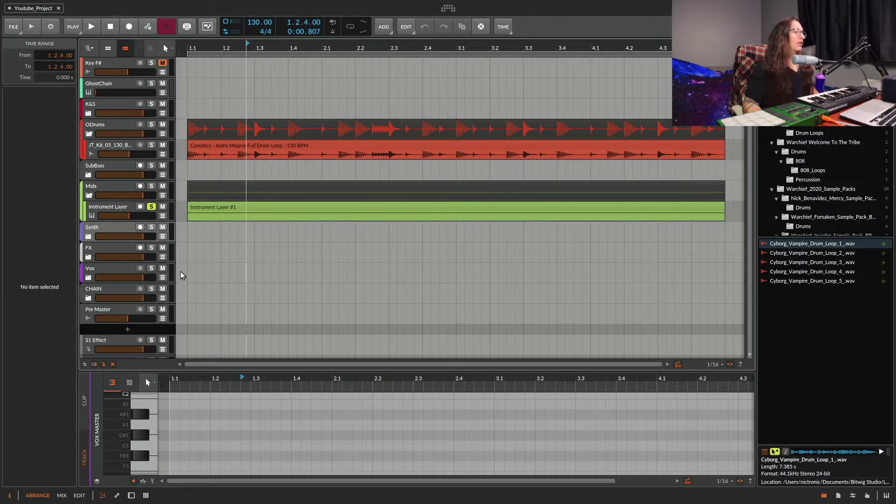
click(227, 208)
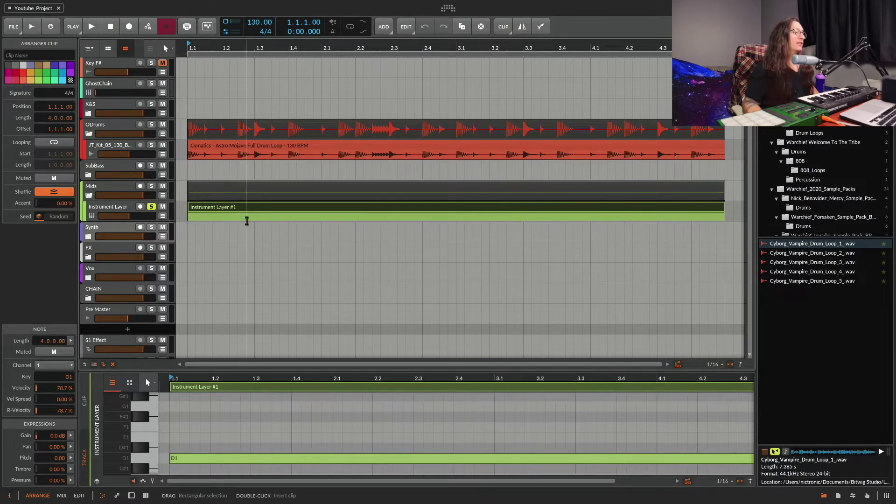
Show the Instrument Layer track's device chain, play the arrangement briefly, and reselect its clip.
double_click(107, 207)
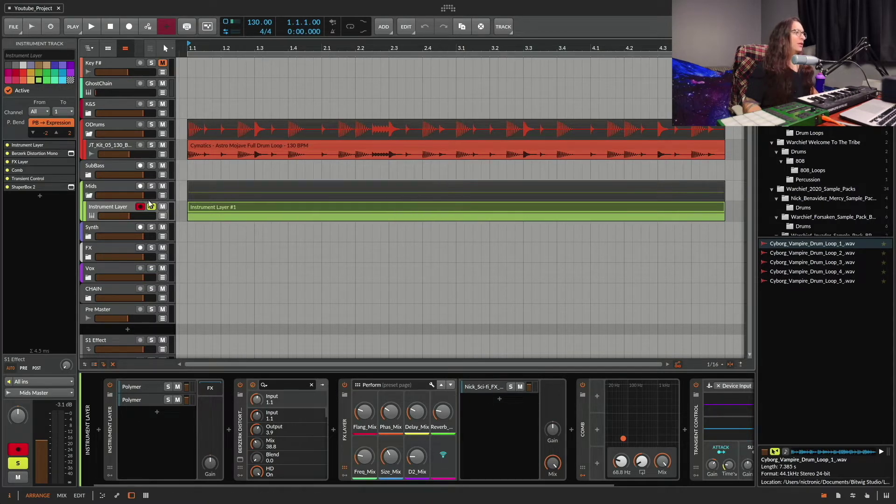
click(113, 26)
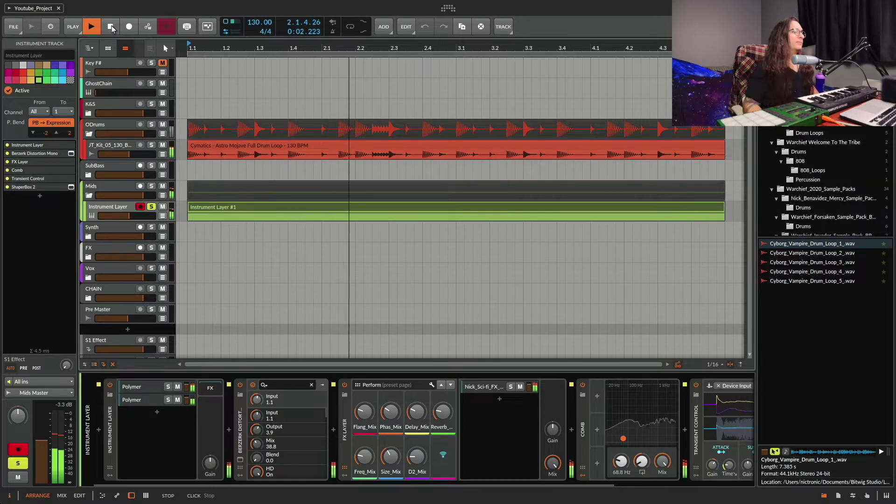
click(112, 27)
click(304, 206)
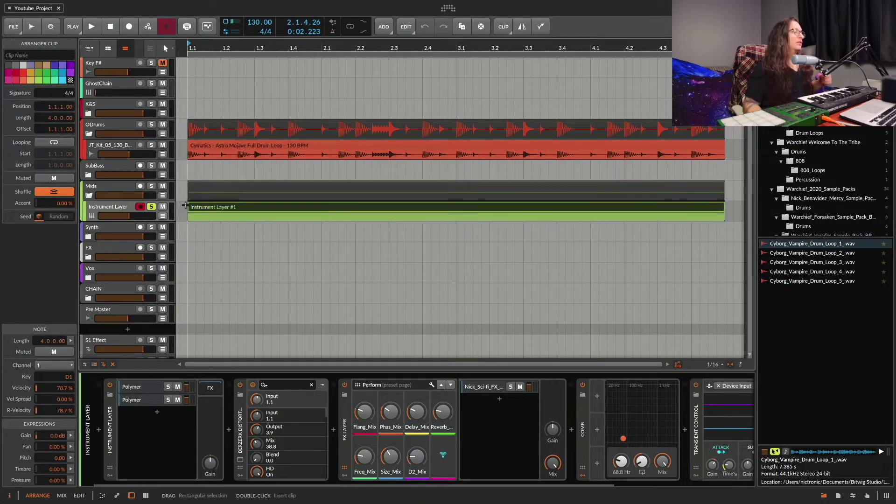
key(space)
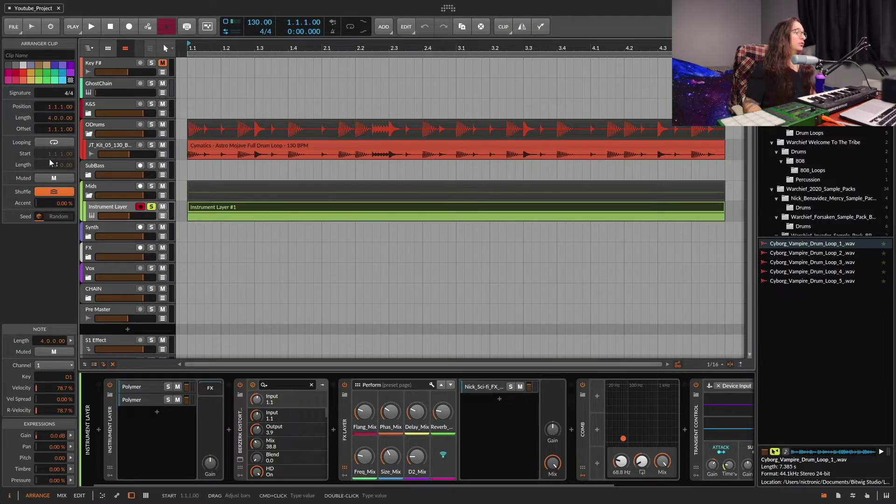
Toggle the Instrument Layer clip's Shuffle off and on again, and set the clip's length to 2 bars.
click(47, 195)
click(54, 192)
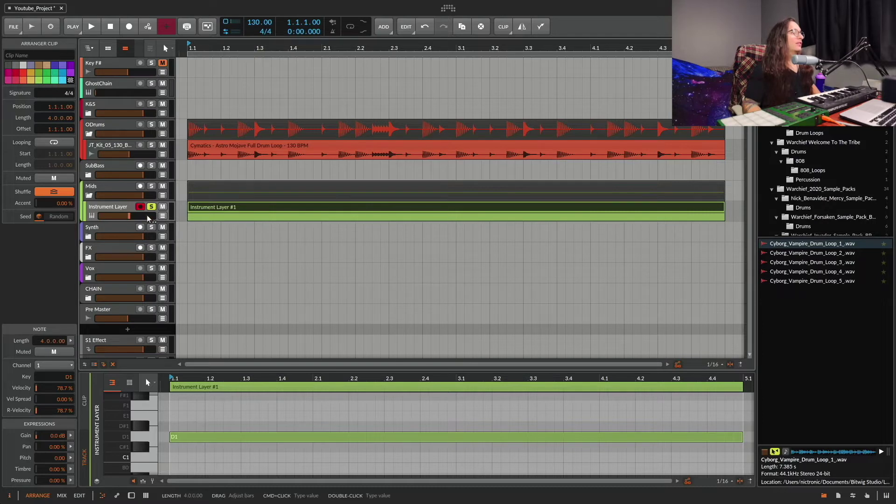
click(211, 220)
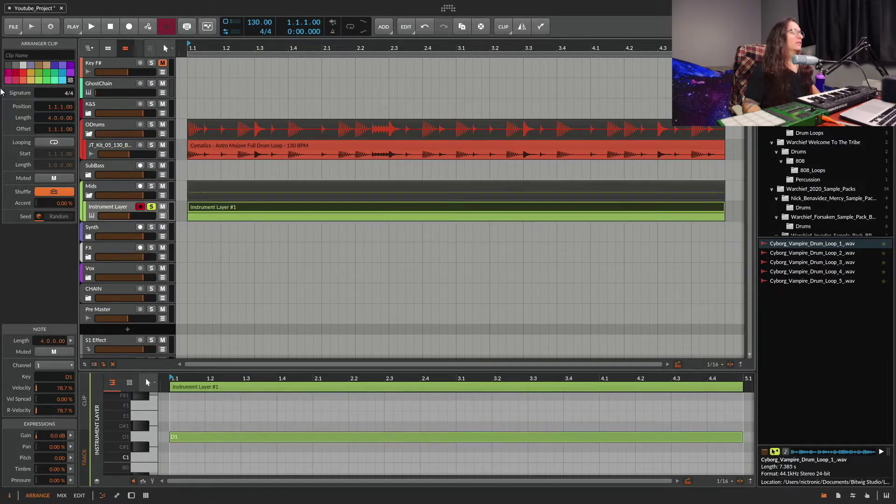
double_click(55, 117)
text(2)
key(Return)
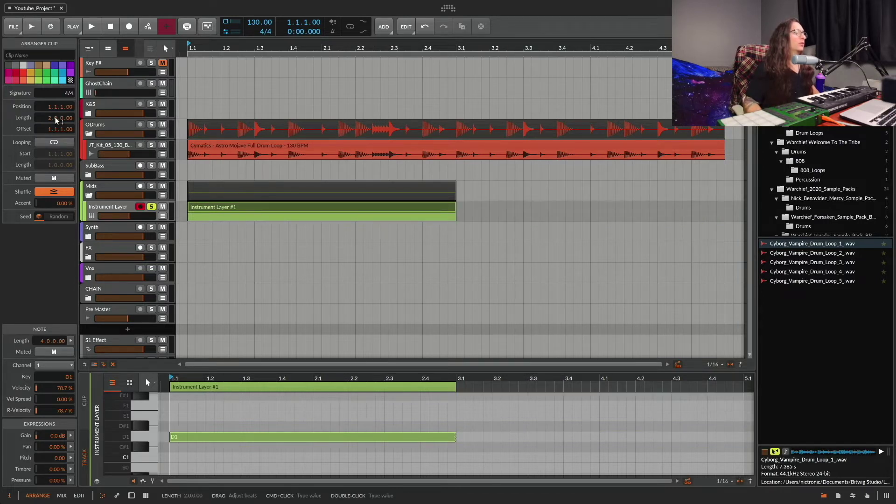
Set the Instrument Layer clip's length to 4 bars.
super+click(60, 117)
text(4)
key(Return)
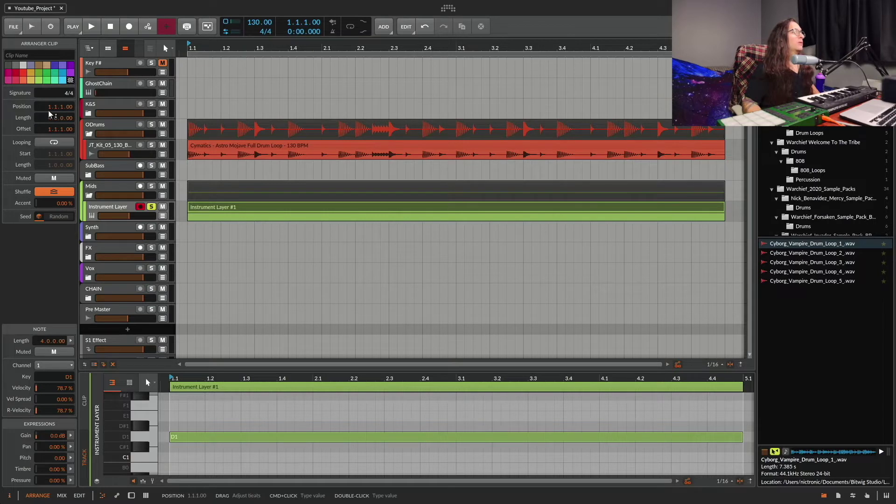
Set the Instrument Layer clip's position to 2.2 in the arrangement.
super+click(50, 106)
text(2.2)
key(Return)
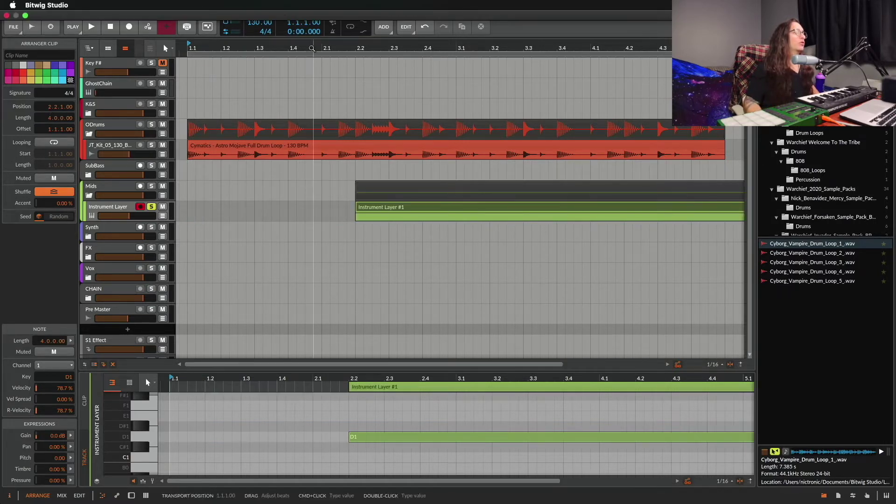
Move the Instrument Layer clip along the timeline so that it starts at 2.1.1.00.
click(408, 207)
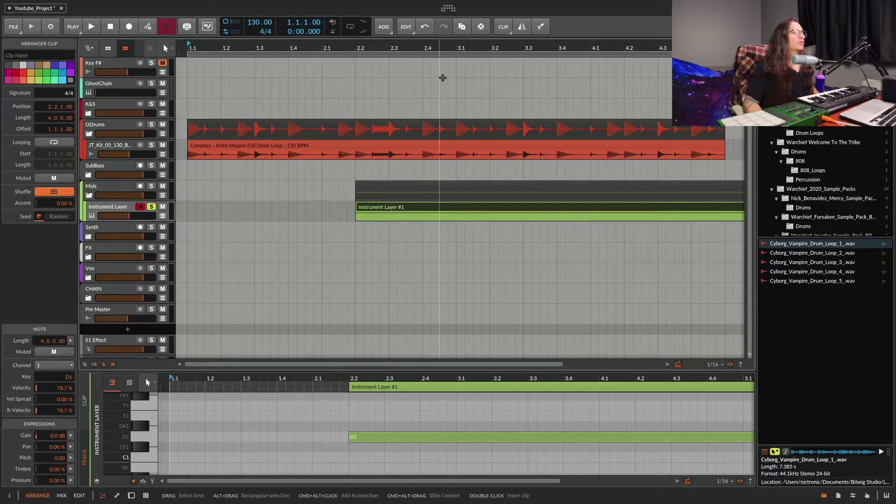
drag(447, 48, 447, 84)
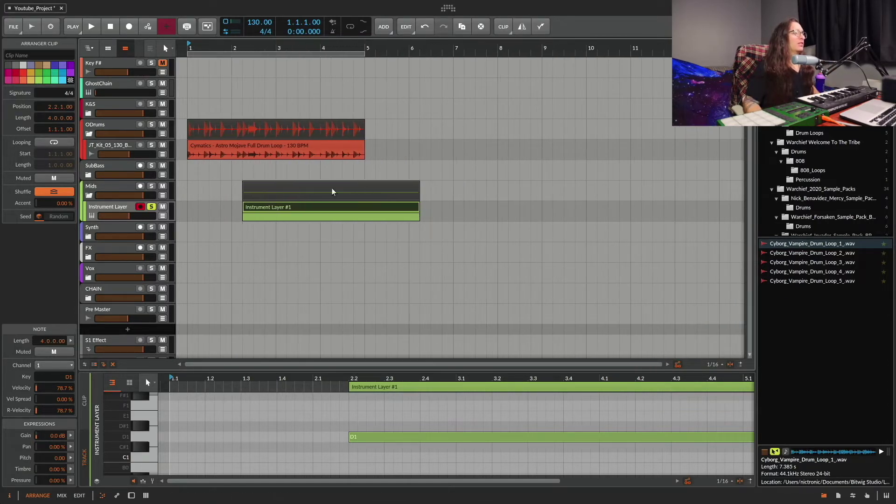
drag(334, 205, 310, 213)
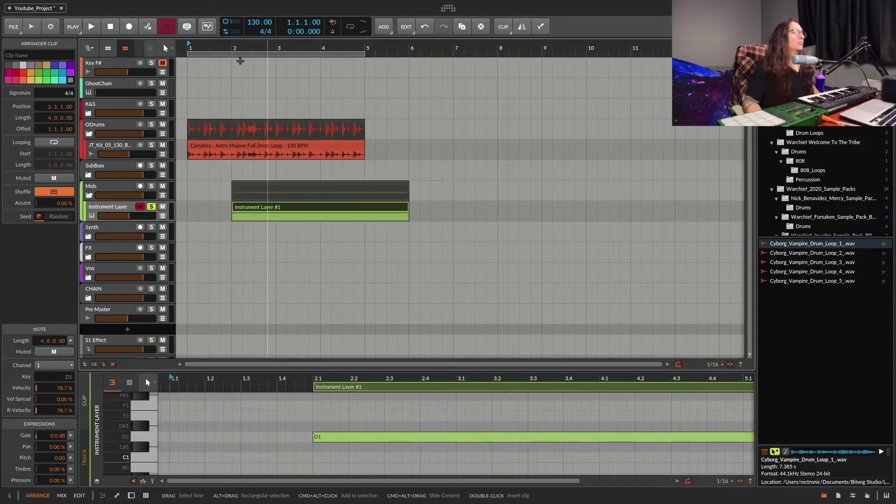
Check the arranger's grid settings and set the Instrument Layer clip's position to 1.1.1.00.
drag(229, 48, 245, 181)
drag(568, 47, 397, 42)
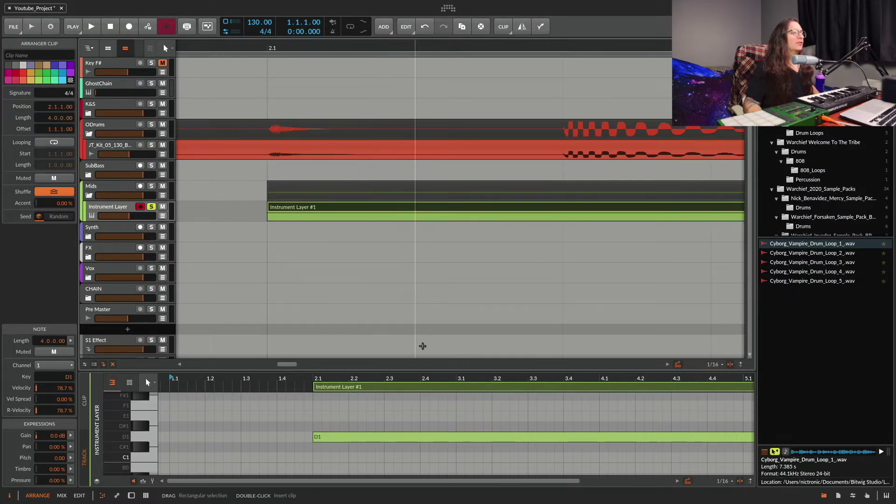
click(713, 365)
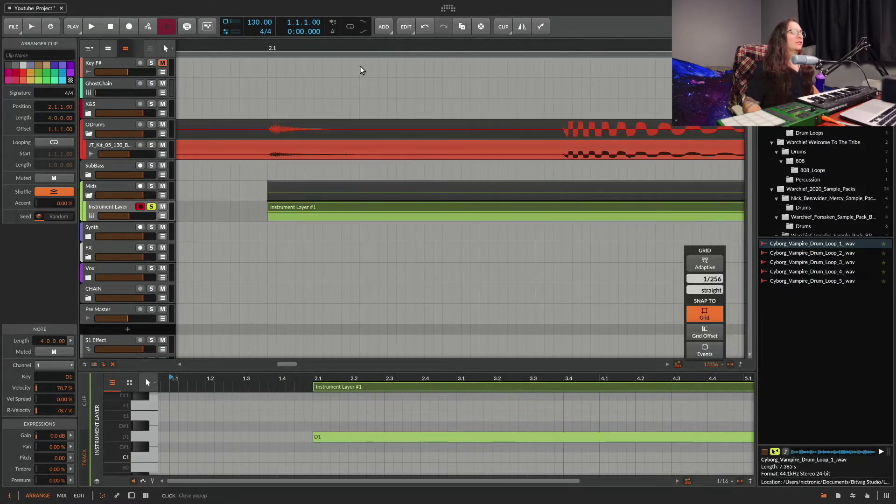
click(315, 44)
mouse_move(314, 43)
mouse_down()
mouse_move(310, 51)
mouse_move(324, 59)
mouse_move(311, 50)
mouse_up()
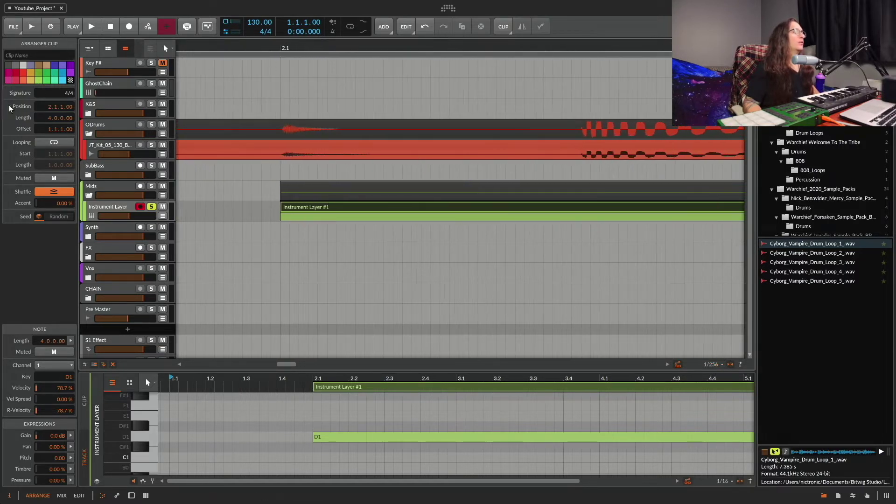
mouse_move(69, 108)
mouse_down()
mouse_move(68, 118)
mouse_move(61, 106)
mouse_up()
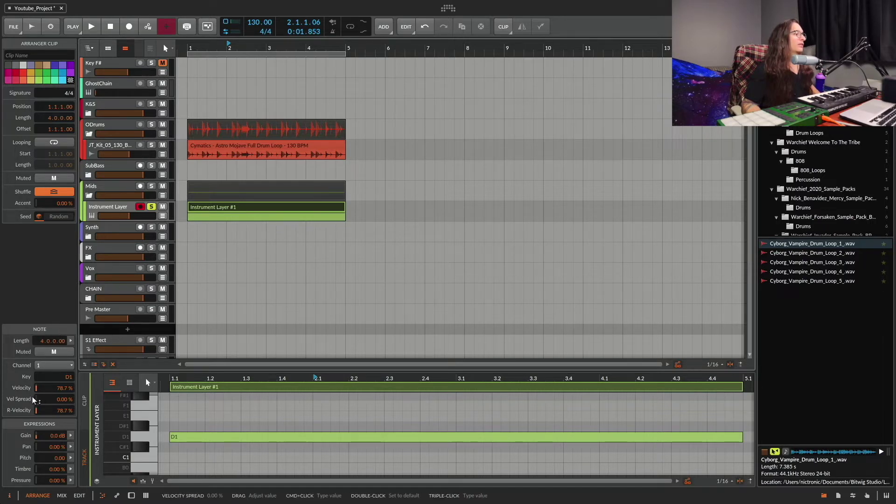
Select the D1 note inside the Instrument Layer clip and set its start to 2.1.1.00.
click(262, 207)
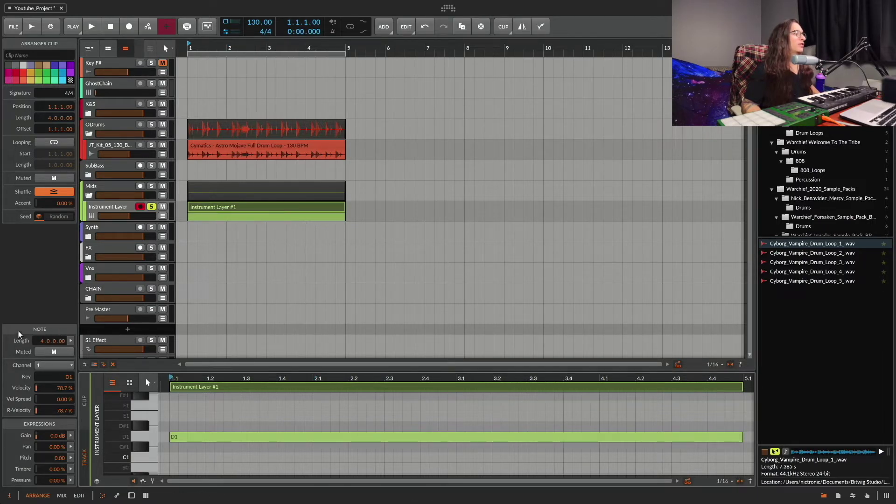
click(233, 438)
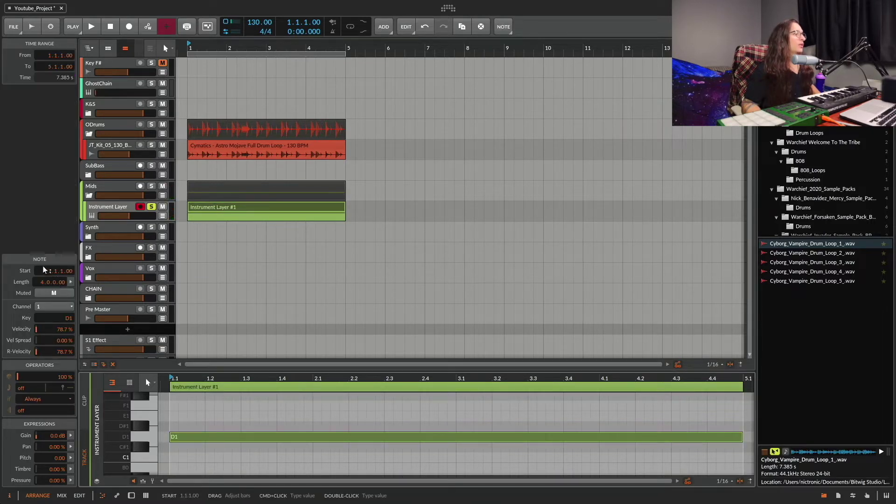
drag(49, 270, 54, 276)
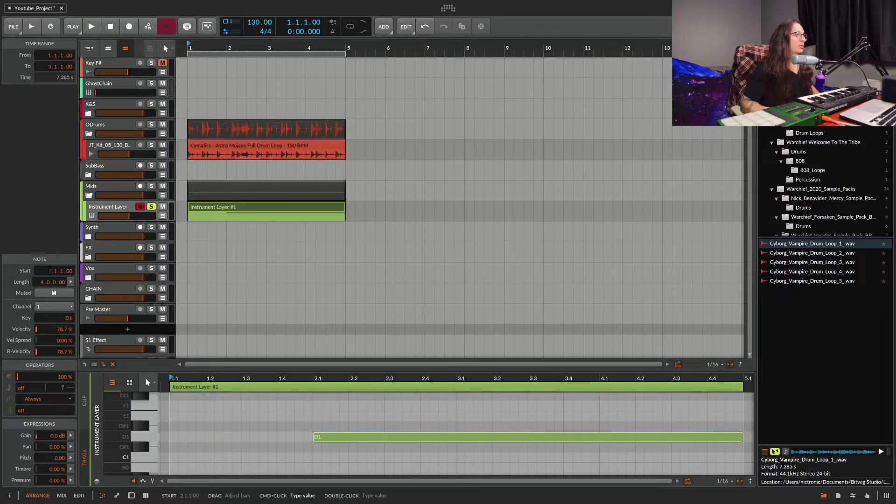
Set the D1 note's start to bar 1.
super+click(50, 270)
text(1)
key(Return)
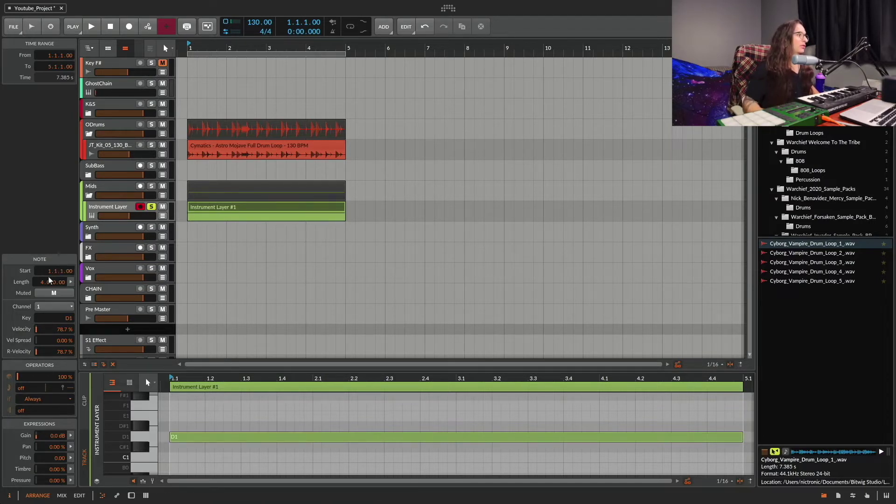
Extend the D1 note's length to 6.0.0.00, and shorten it to 0.1.2.00.
drag(43, 282, 43, 263)
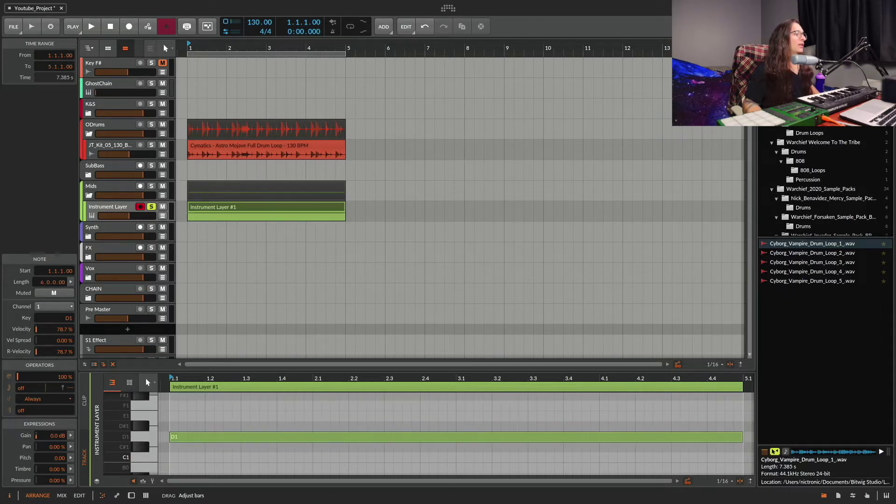
drag(43, 282, 55, 296)
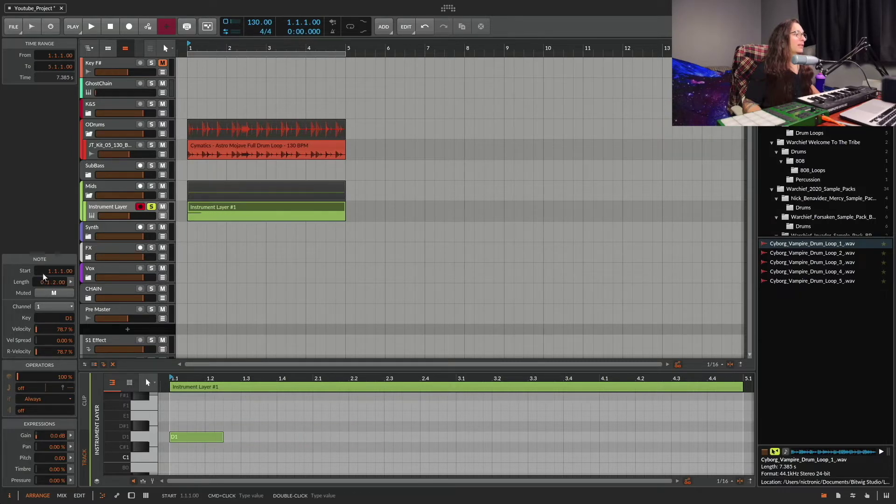
Shift the D1 note's start to 2.1.1.00, and move the note back to the beginning of the clip.
drag(57, 273, 59, 272)
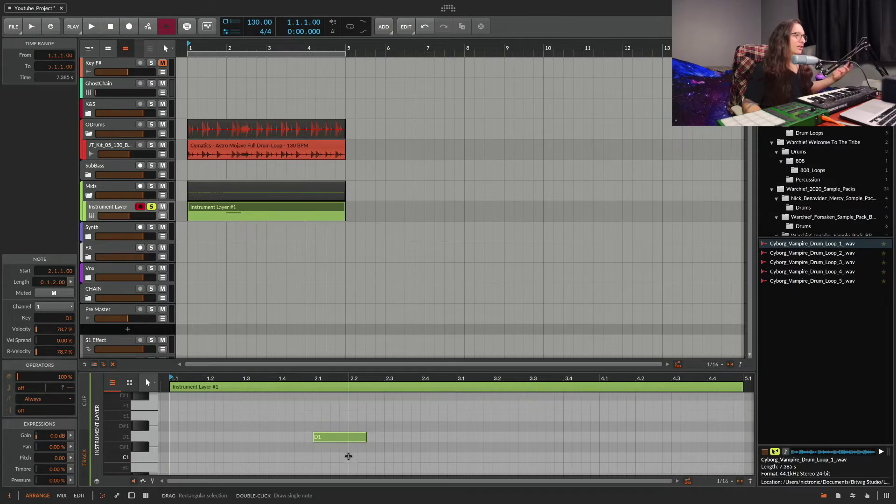
drag(340, 438, 187, 442)
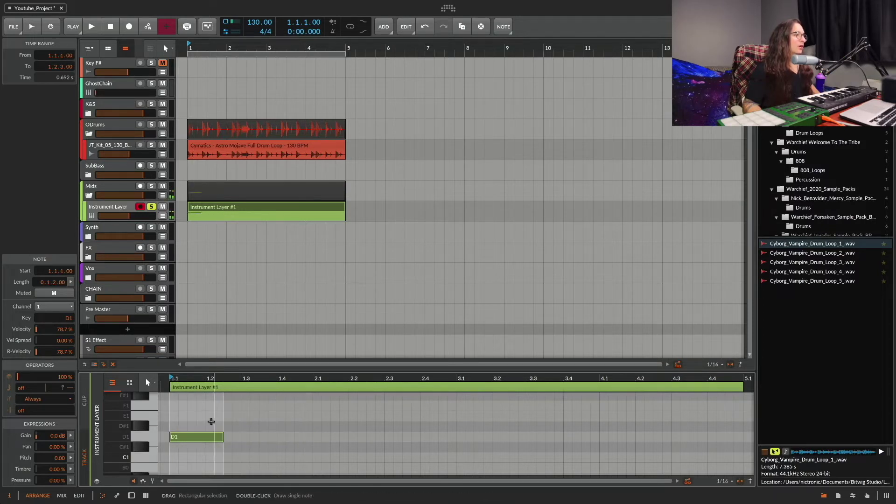
Add a second note at 1.3.3.00 in the clip and raise it to F1.
double_click(261, 419)
mouse_move(275, 419)
mouse_down()
mouse_move(312, 422)
mouse_move(273, 407)
mouse_up()
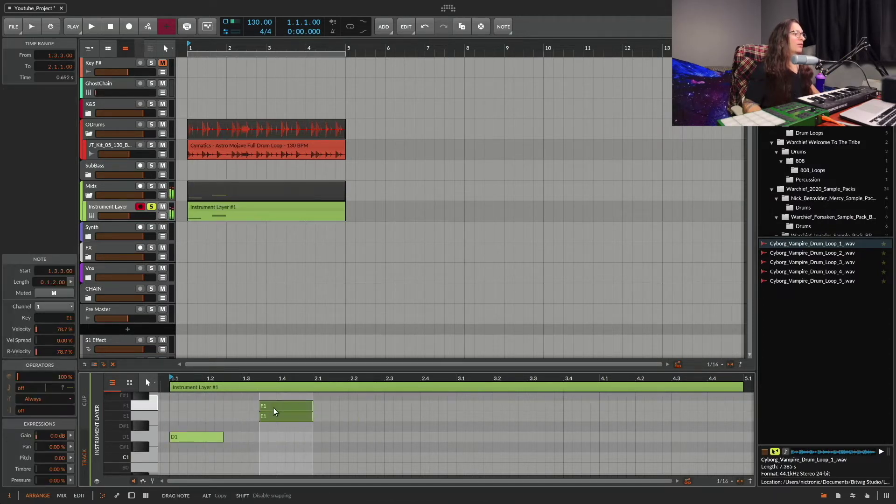
click(273, 406)
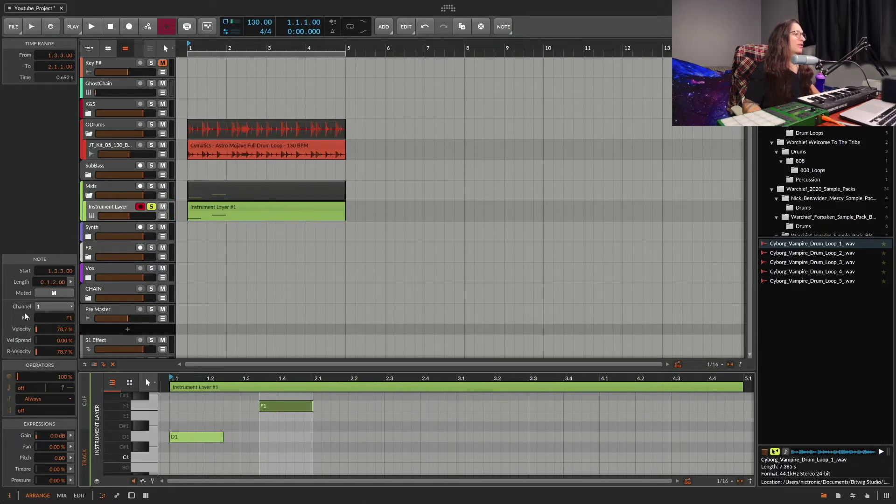
Change the second note to key E1, start 2.4.3.00 and length 0.2.2.00, and undo the edits back to the single D1 note.
drag(68, 322, 68, 327)
mouse_move(59, 270)
mouse_down()
mouse_move(60, 256)
mouse_move(60, 278)
mouse_up()
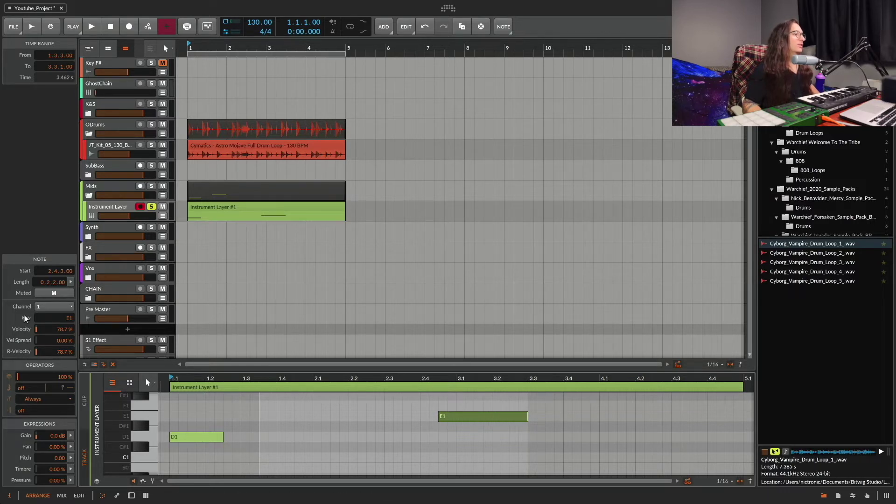
key(super+z)
key(super+z)
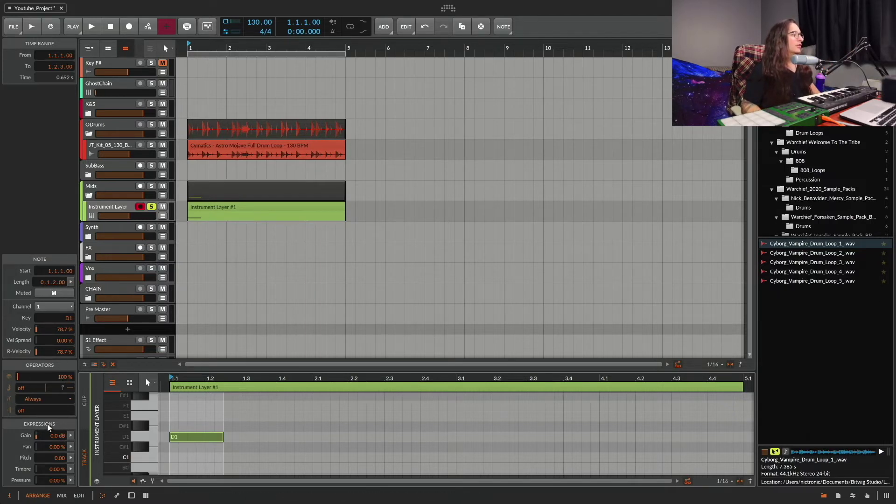
Raise the D1 note's Gain expression to +9.1 dB and reset it to its default of 0.0 dB.
drag(41, 441, 40, 427)
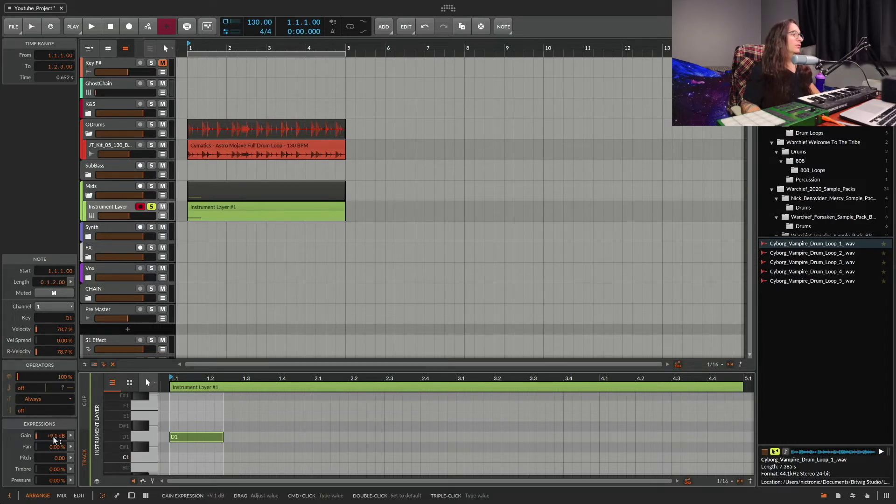
double_click(47, 435)
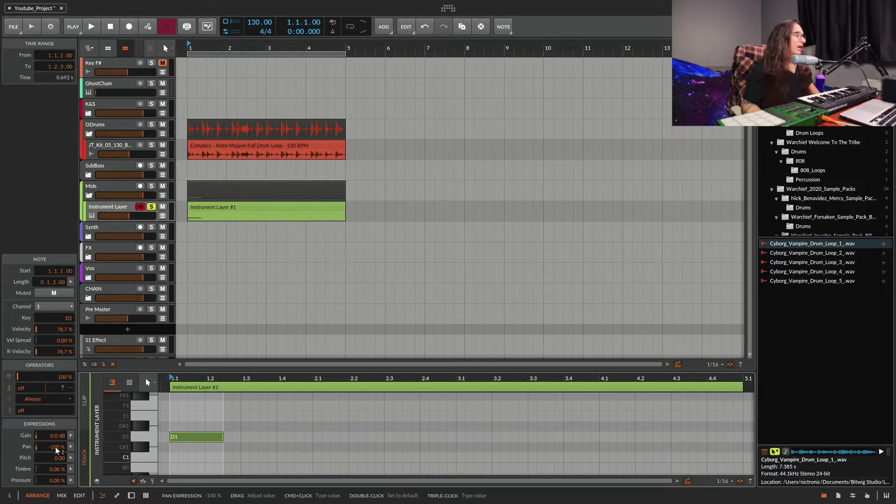
Raise the D1 note's Pitch expression to 2.00, adjust its Pressure expression, and reset both to their defaults.
mouse_move(56, 457)
mouse_down()
mouse_move(56, 443)
mouse_move(56, 456)
mouse_up()
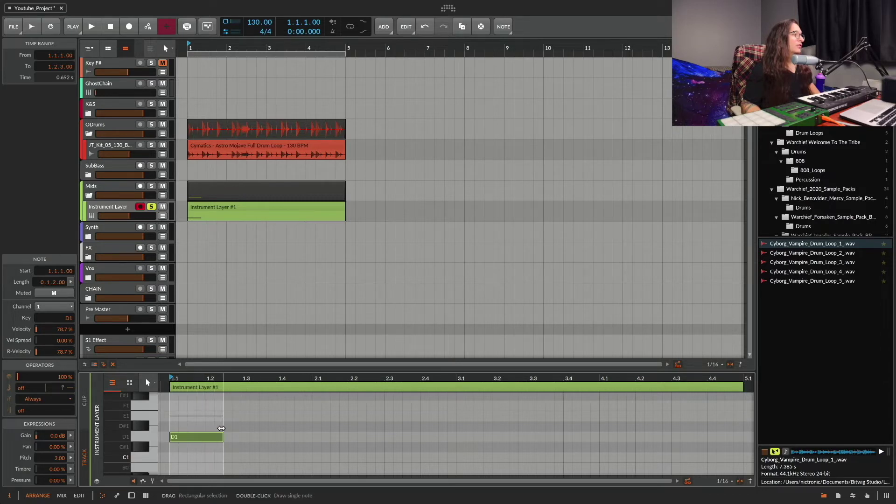
double_click(57, 457)
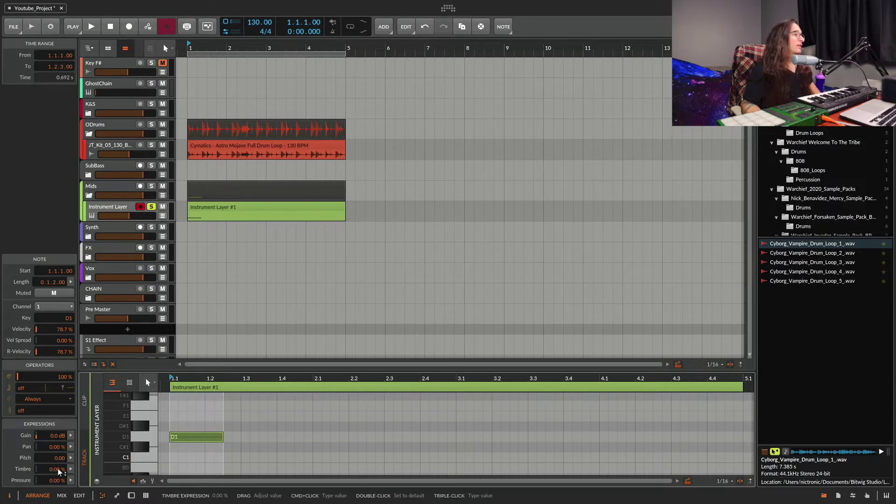
drag(68, 482, 52, 483)
double_click(52, 483)
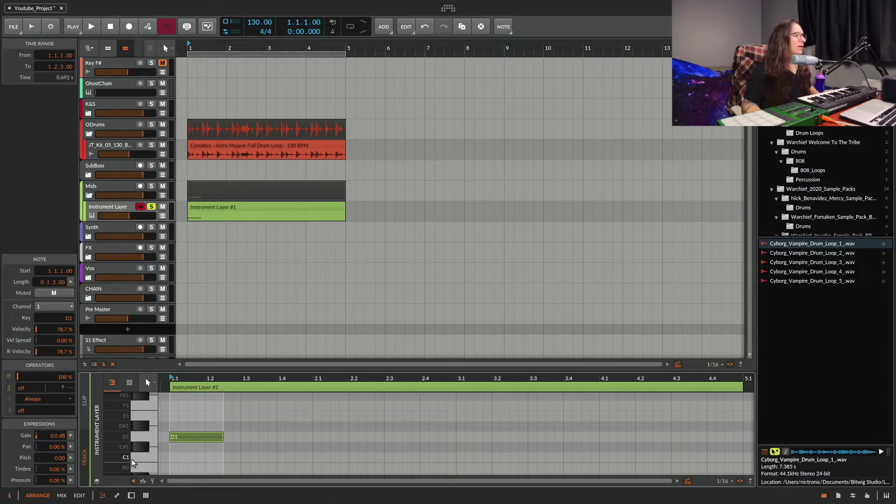
Select the Instrument Layer track and briefly show the Berzerk Distortion Mono plug-in window from its device list.
click(211, 440)
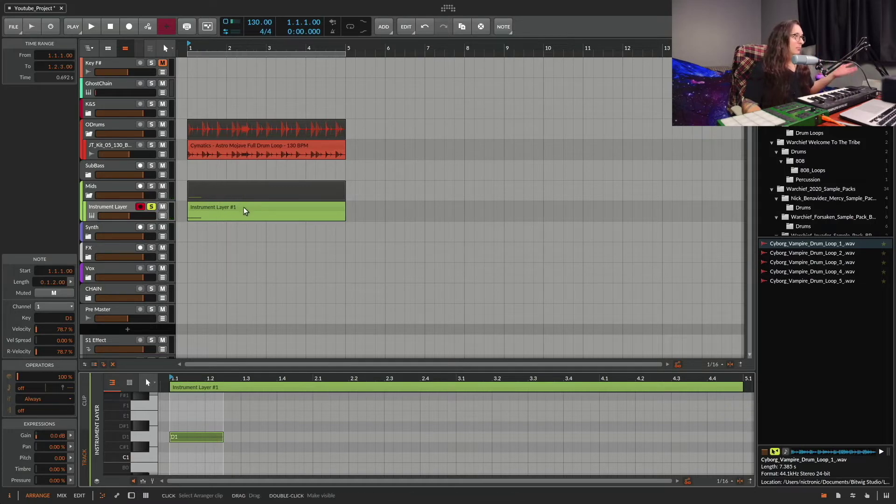
double_click(116, 207)
click(115, 207)
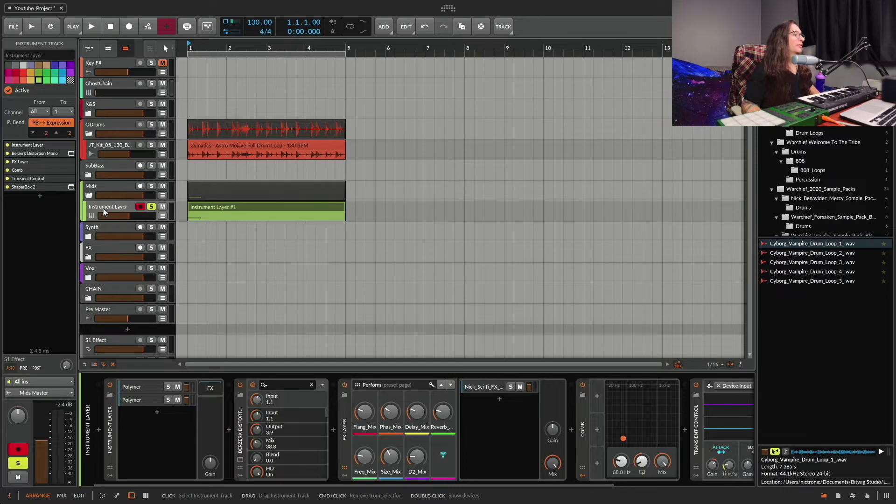
click(26, 144)
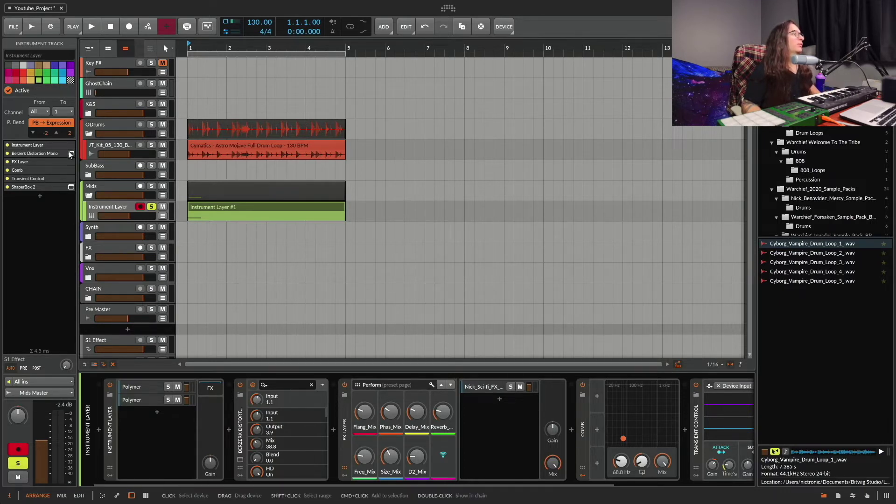
click(33, 146)
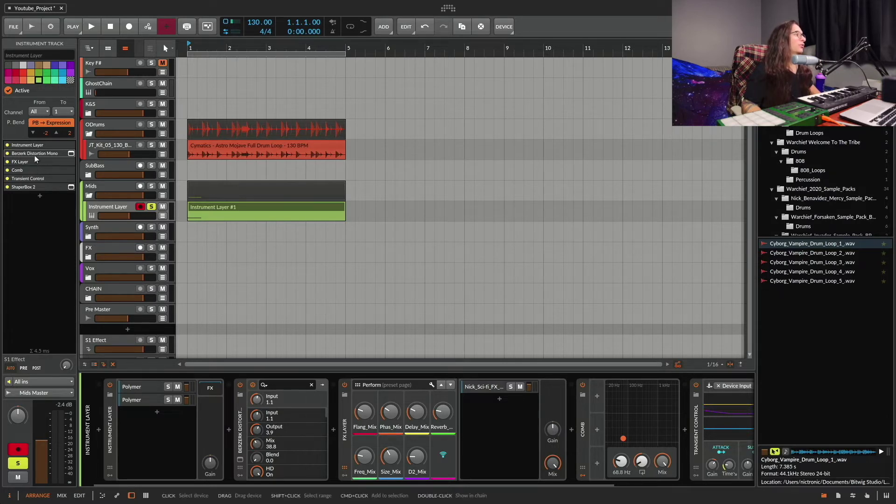
click(71, 153)
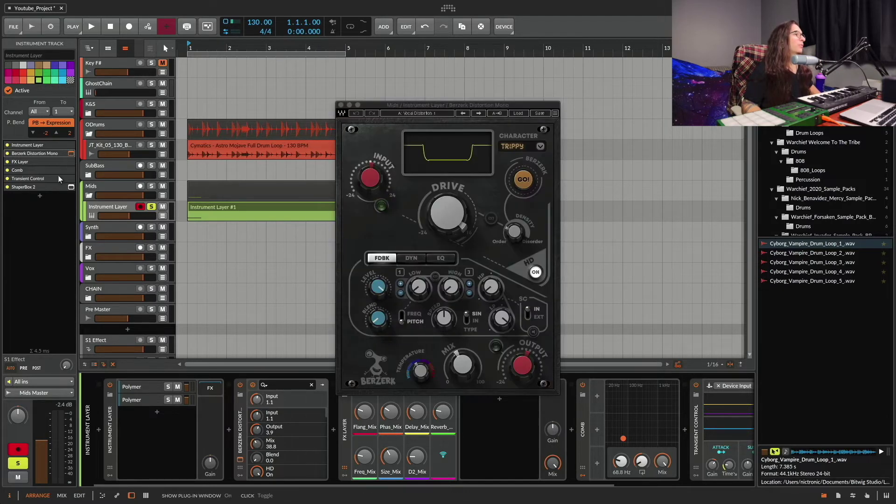
click(70, 153)
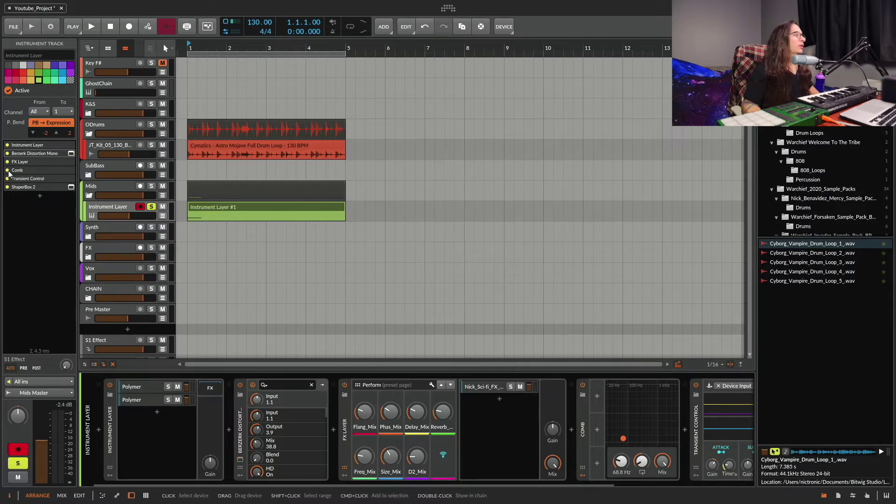
Switch the Comb and Transient Control devices off and back on for the Instrument Layer track.
click(7, 171)
click(7, 170)
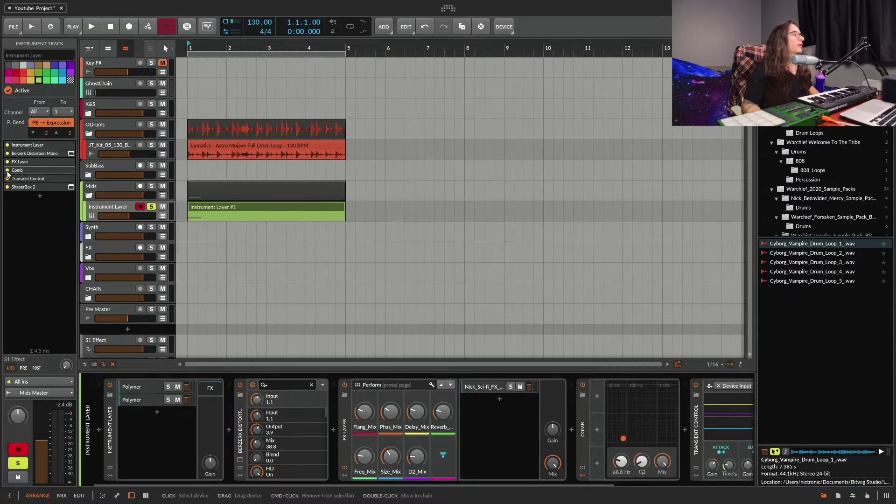
click(7, 170)
click(7, 179)
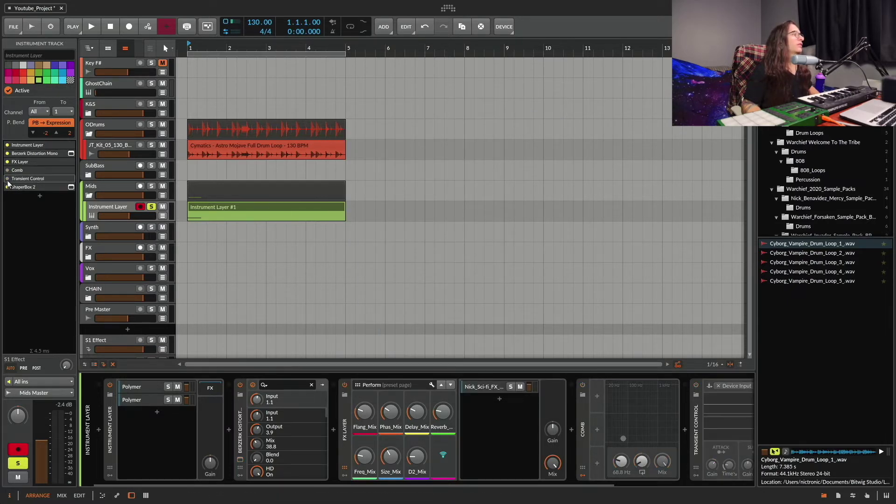
click(7, 179)
click(7, 170)
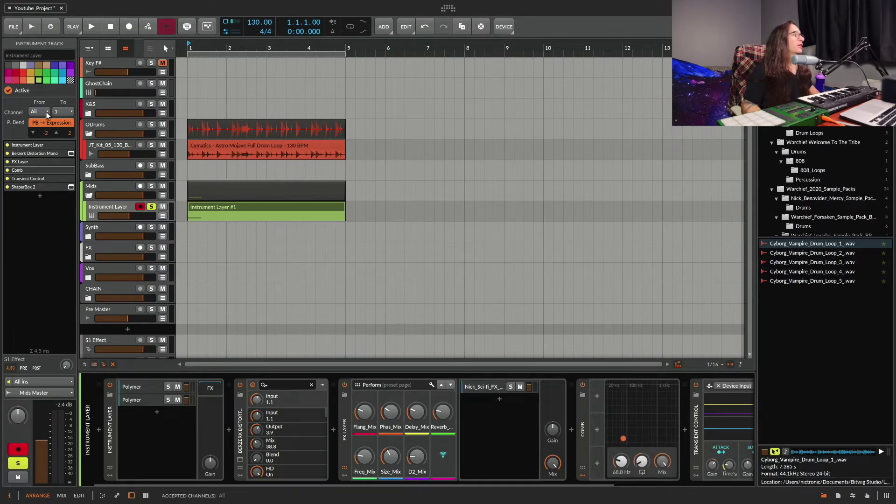
click(26, 73)
click(47, 79)
click(33, 80)
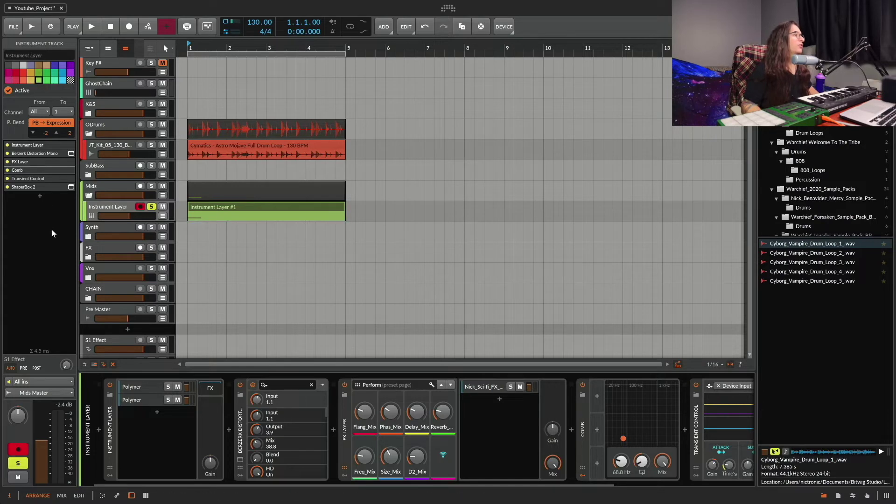
Compare the Inspector properties of the Instrument Layer #1 clip and its track, and view the clip's context options.
click(226, 207)
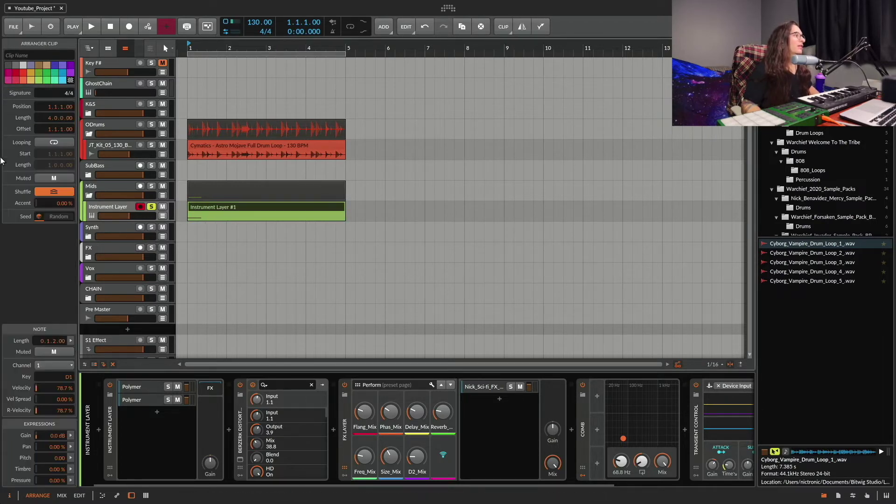
click(108, 209)
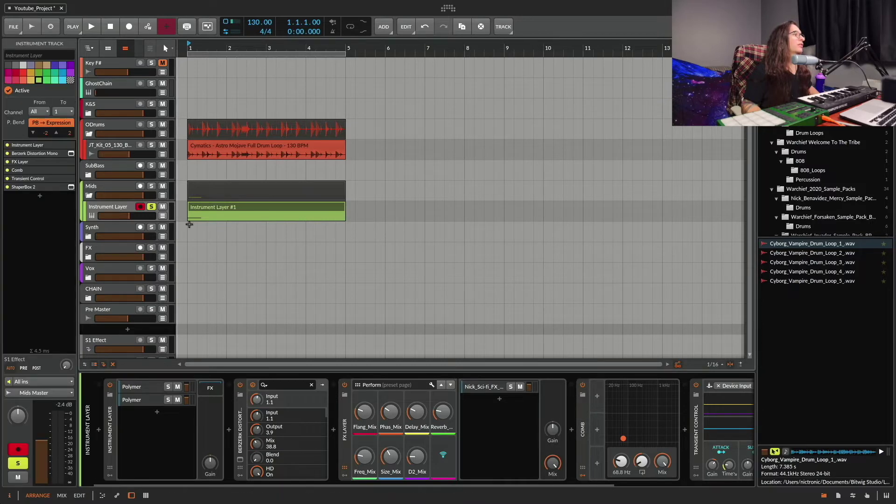
right_click(236, 210)
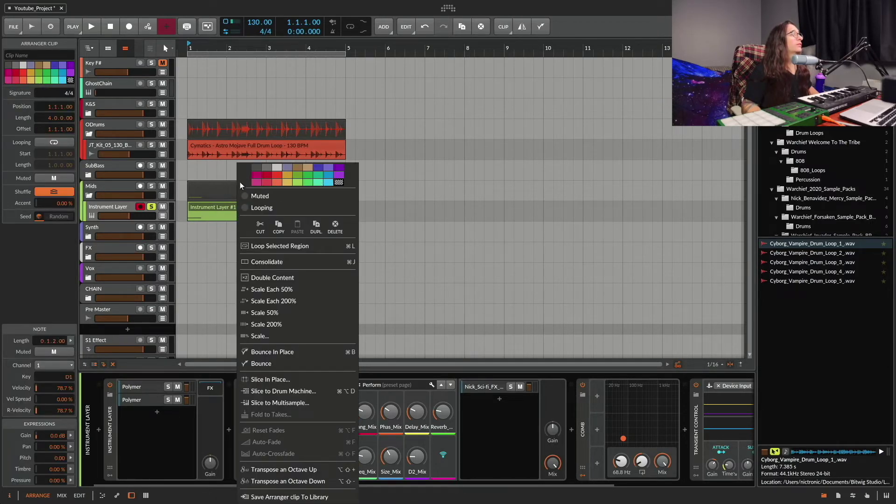
click(211, 209)
click(119, 210)
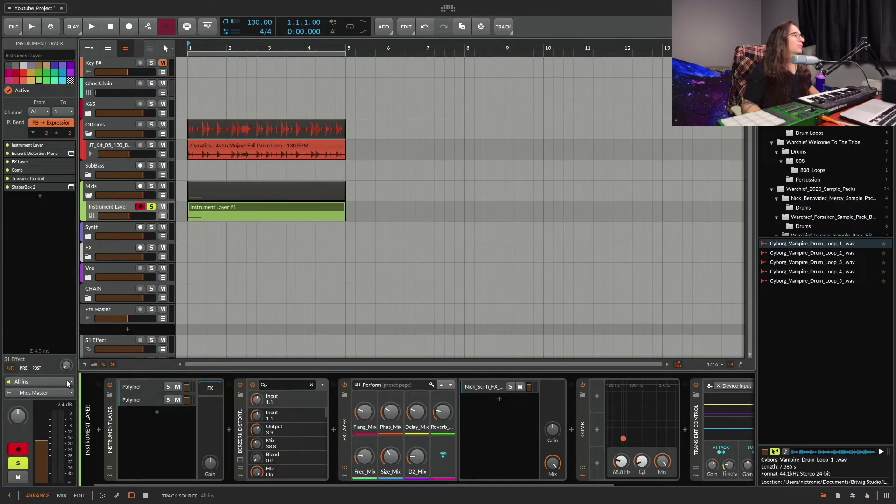
Look through the Instrument Layer track's input sources and route its output to SubBass Master.
click(53, 382)
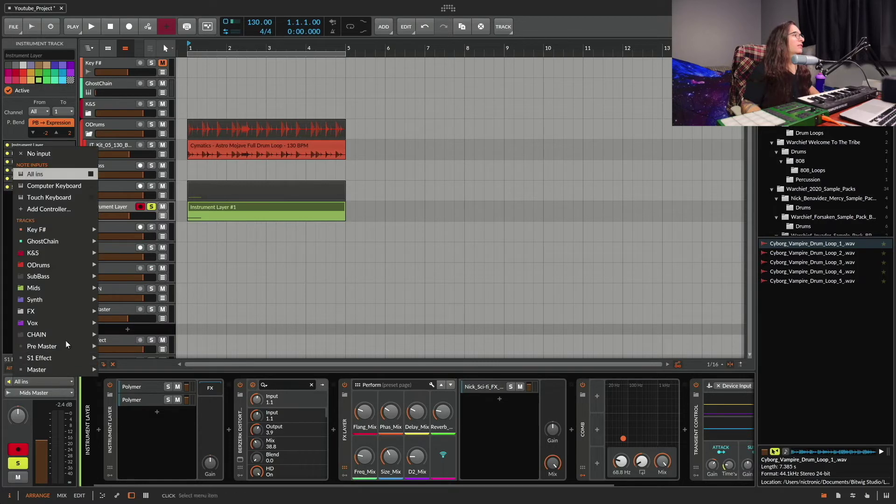
click(69, 382)
click(60, 392)
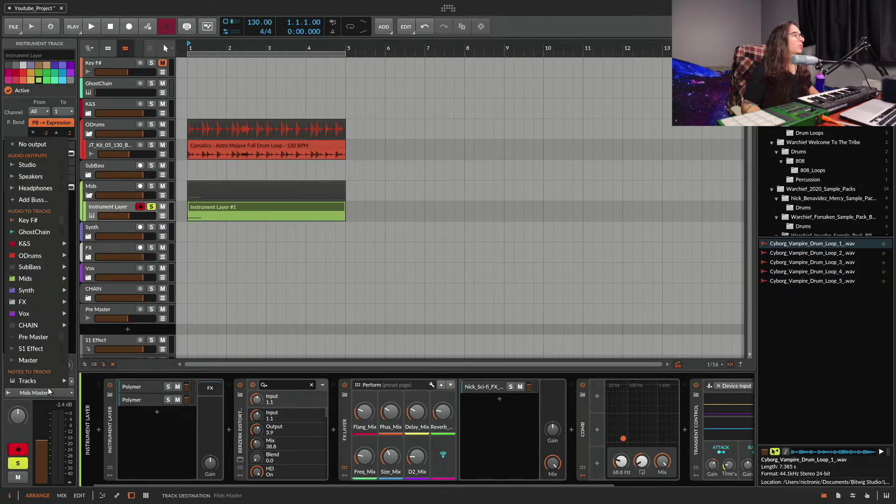
mouse_move(35, 258)
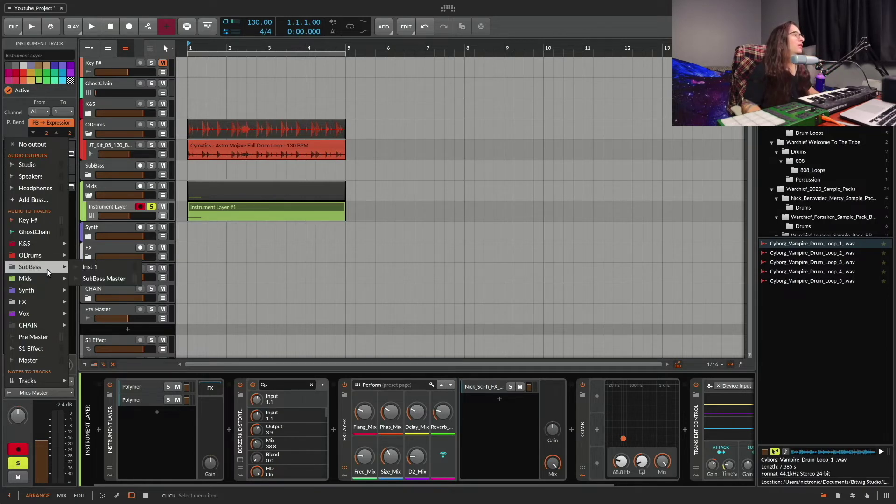
click(116, 279)
View the Mids and SubBass group tracks, and route the Instrument Layer track's output back to Mids Master.
click(103, 189)
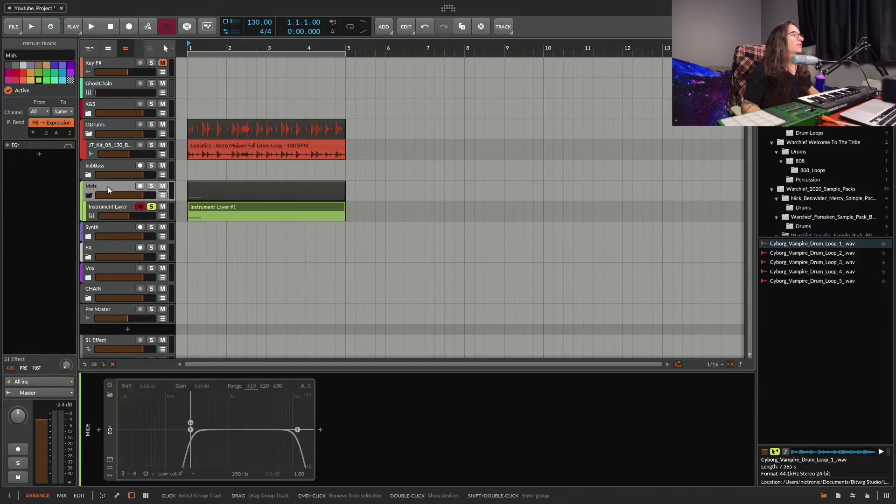
click(94, 169)
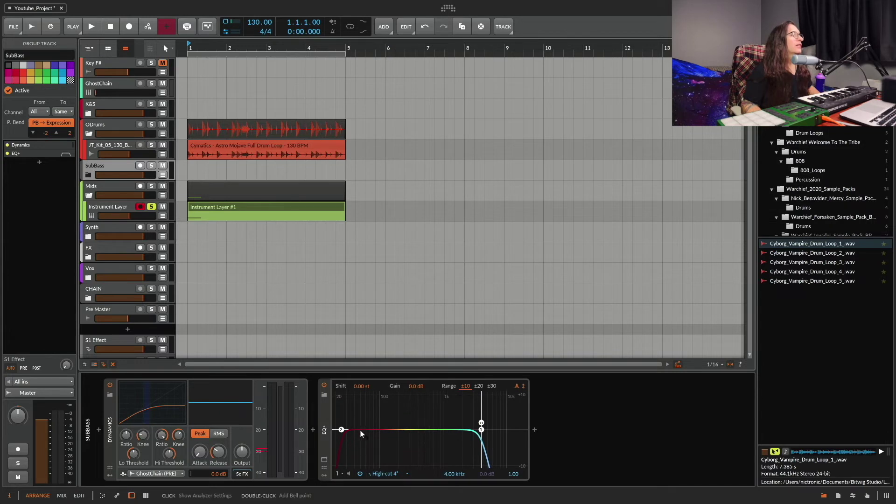
click(122, 208)
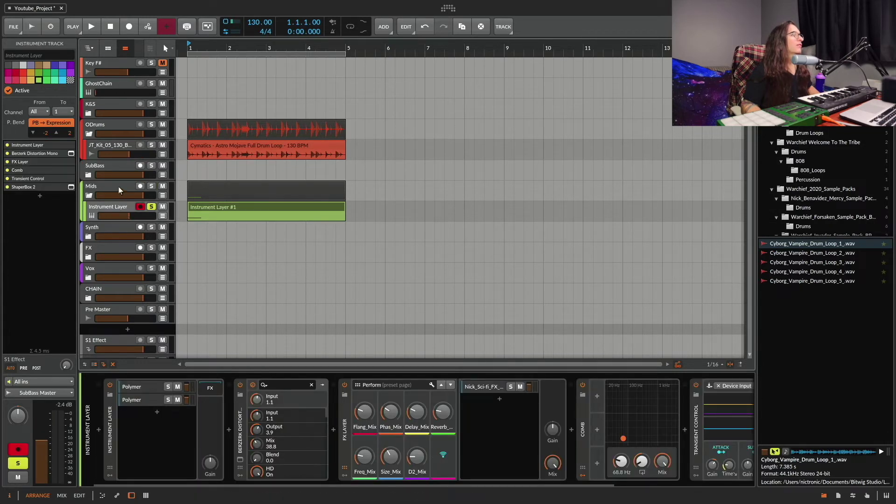
click(63, 393)
click(37, 278)
Turn off solo on the Instrument Layer track, and toggle its mute and record-arm states, leaving it unmuted and armed.
click(17, 464)
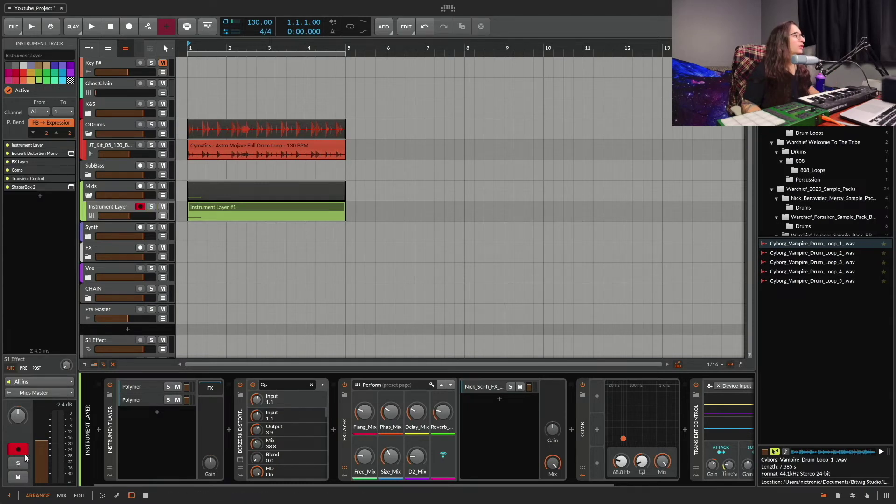
click(17, 477)
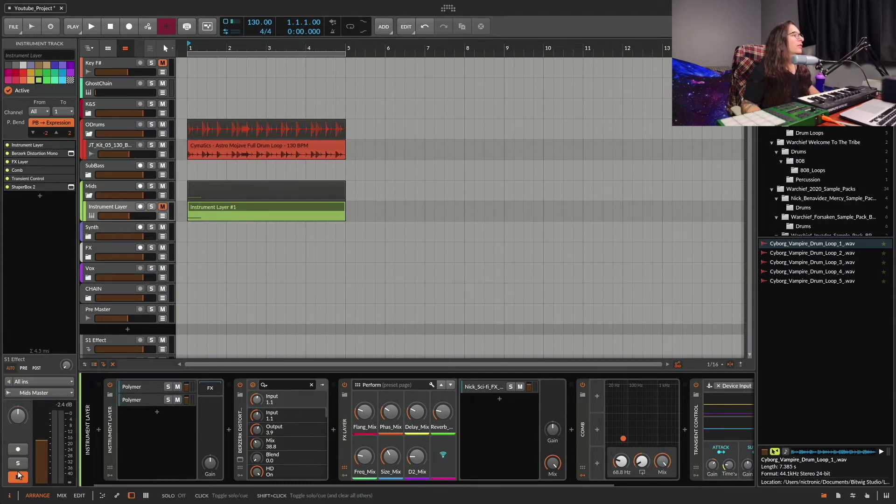
click(17, 477)
click(19, 451)
click(114, 206)
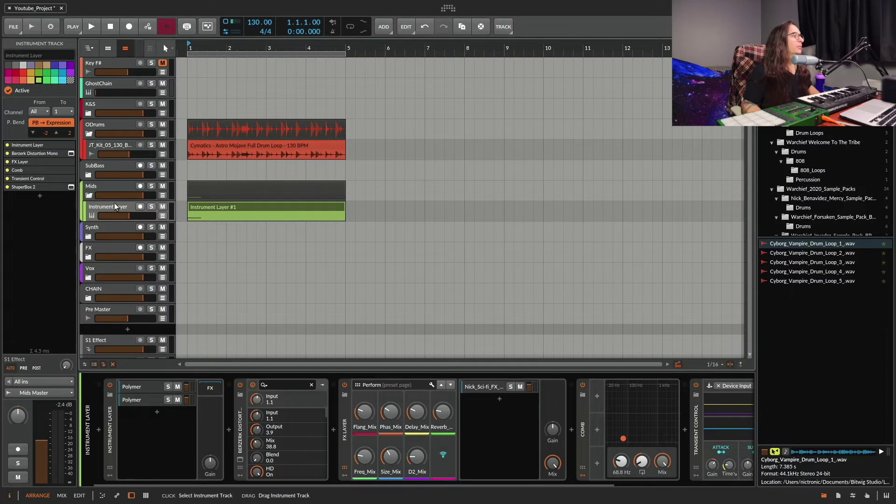
key(r)
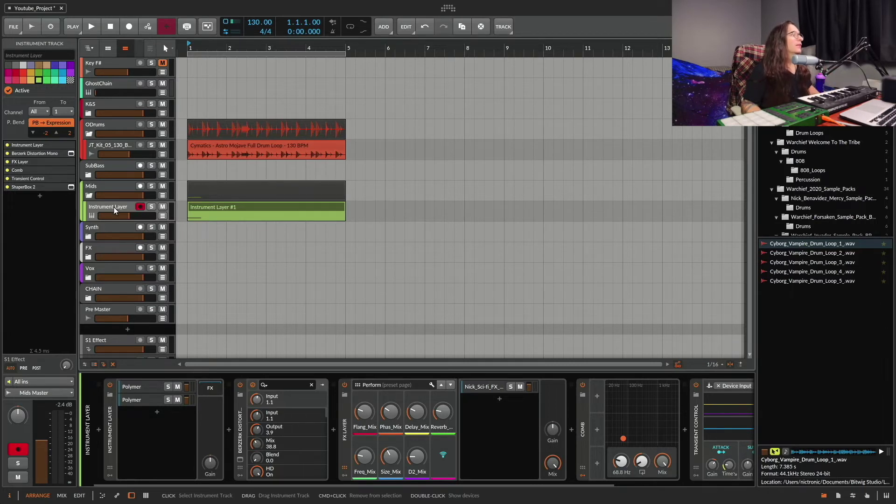
Set the loop length of the Cymatics Astro Mojave drum loop clip to 0.1.0.00.
click(290, 215)
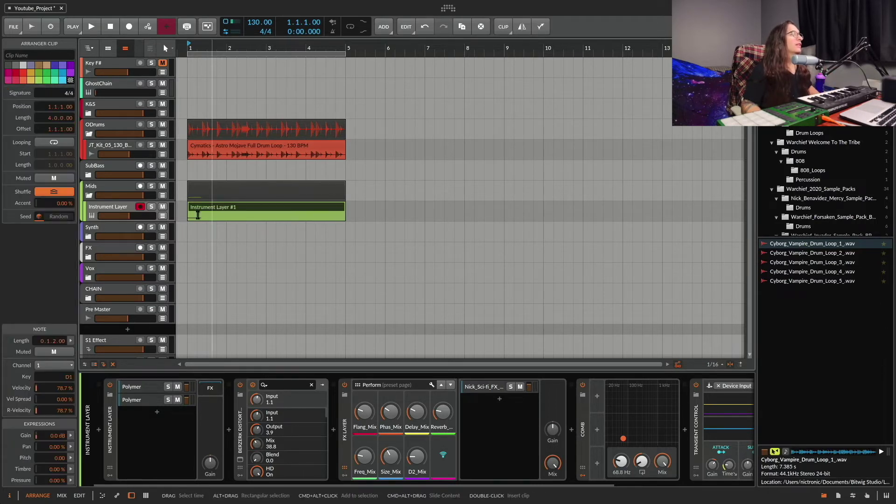
click(241, 147)
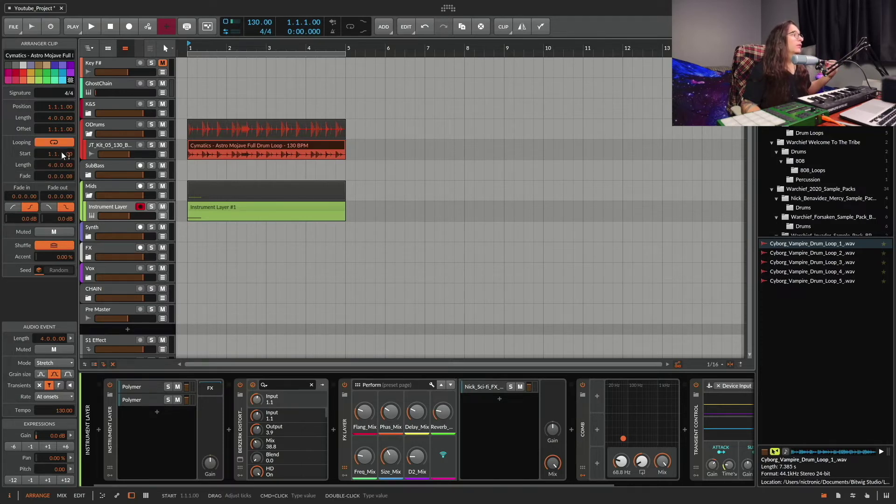
drag(51, 154, 57, 175)
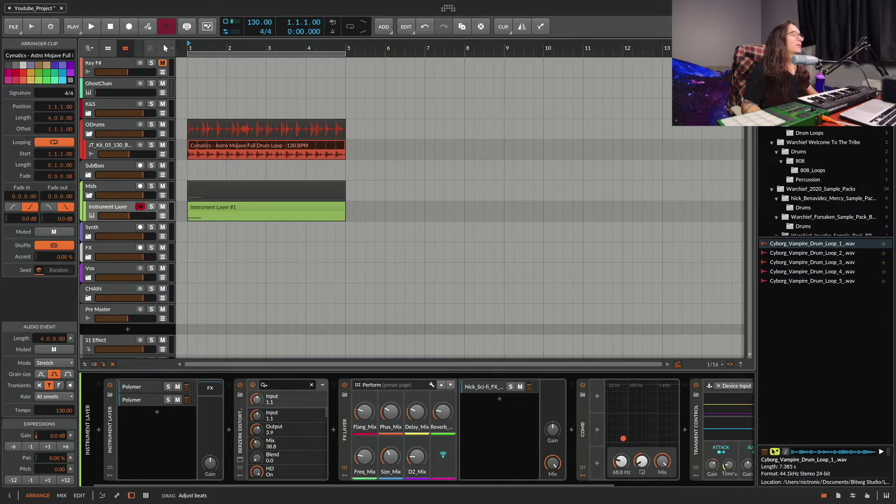
Mute the Instrument Layer track, and play the arrangement to hear the one-beat drum loop.
click(162, 206)
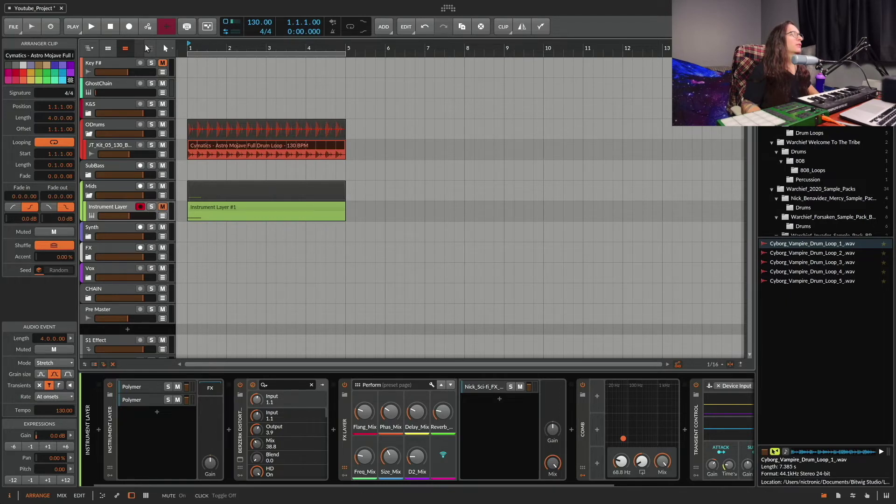
key(space)
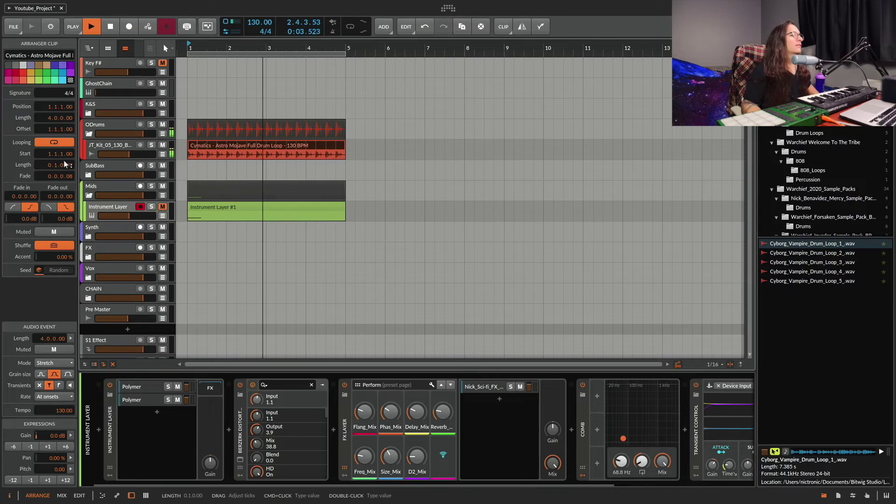
key(space)
Set the drum clip's loop length to 0.2.0.00 and play the arrangement to hear it.
drag(55, 166, 55, 163)
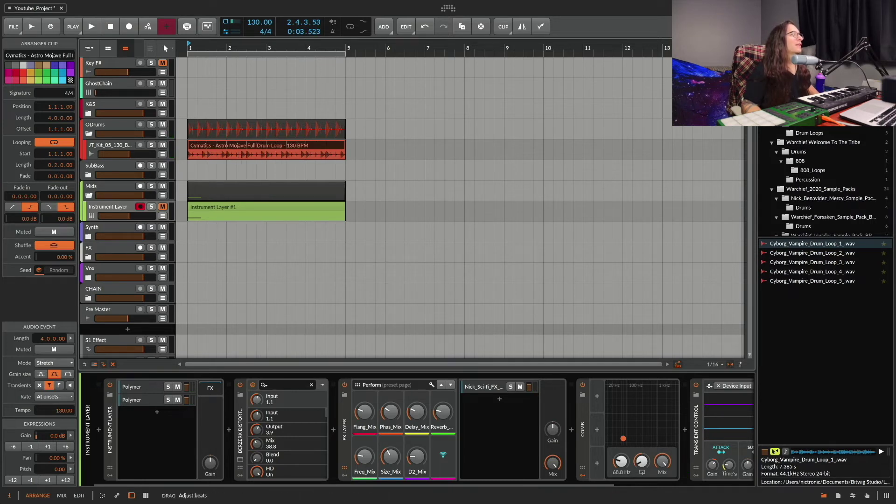
key(space)
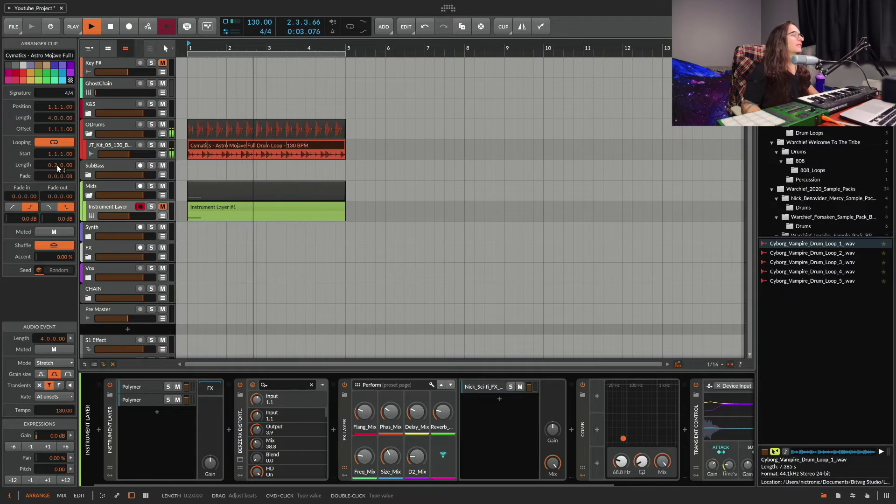
key(space)
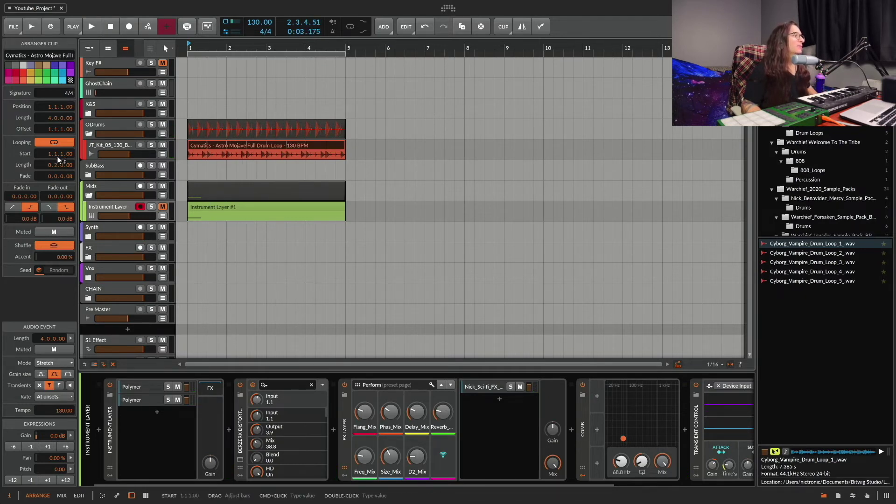
Shorten the drum clip's loop length to 0.1.2.79 and play the arrangement to hear it.
drag(70, 166, 70, 173)
key(space)
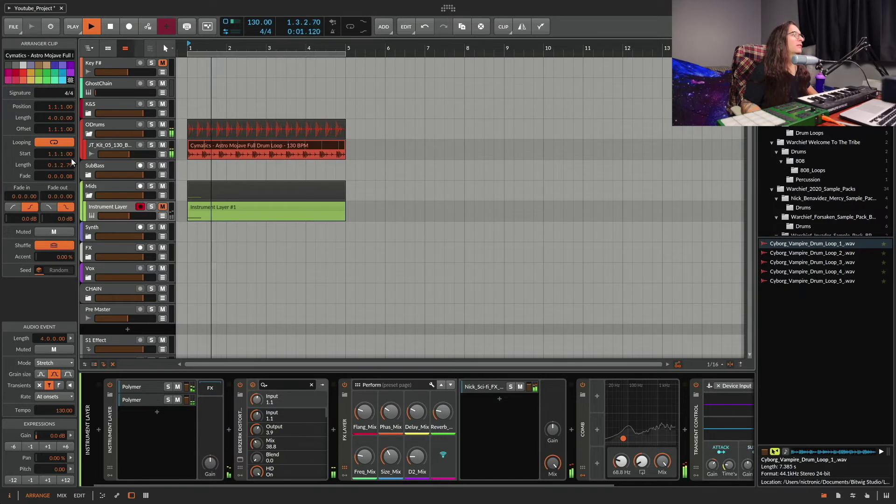
key(space)
Set the drum clip's loop length to 0.0.1.00 and play the arrangement to hear it.
double_click(68, 166)
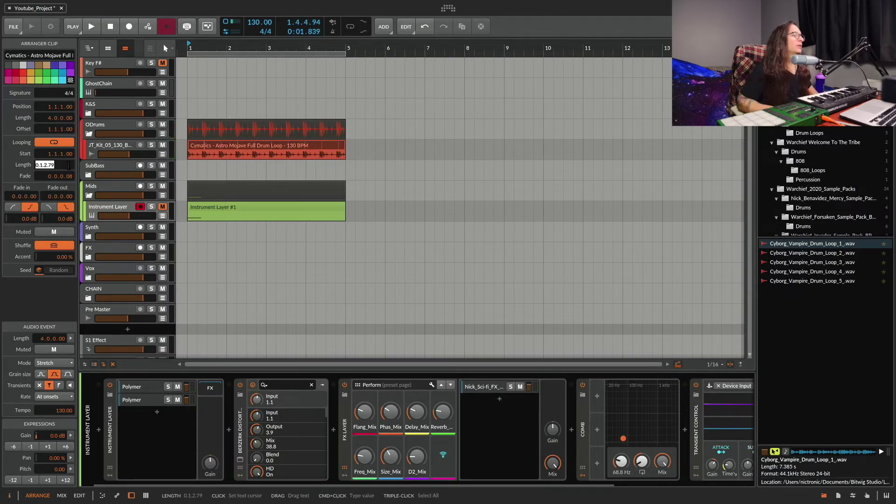
text(0.0.1)
key(Return)
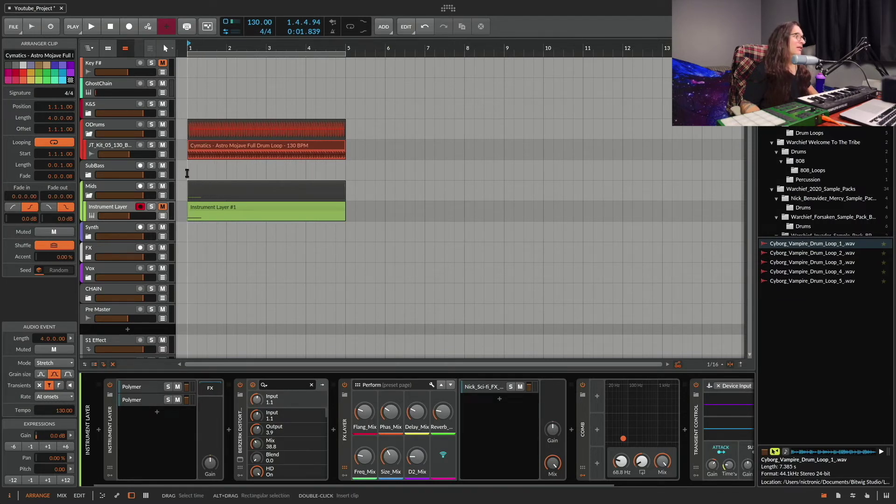
key(space)
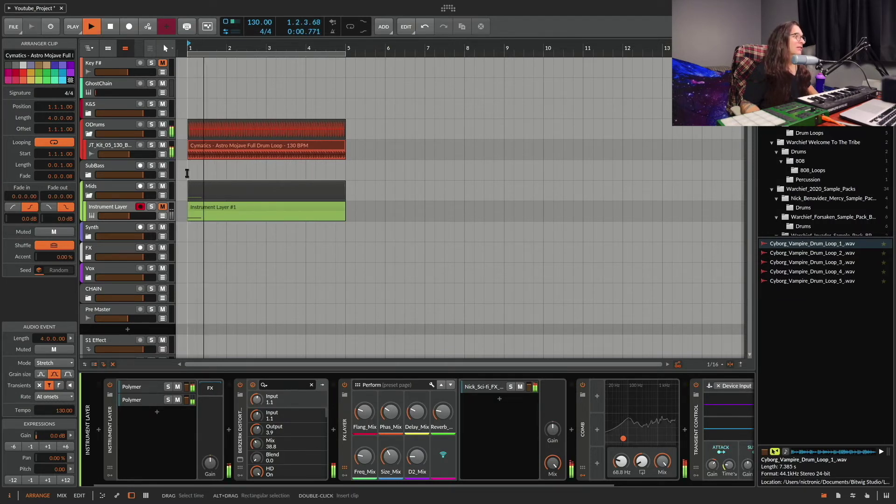
Extend the drum clip's loop length to 11.0.0.00, and try a 4.0.0.00 fade-in before resetting it to 0.0.0.00.
drag(48, 165, 48, 150)
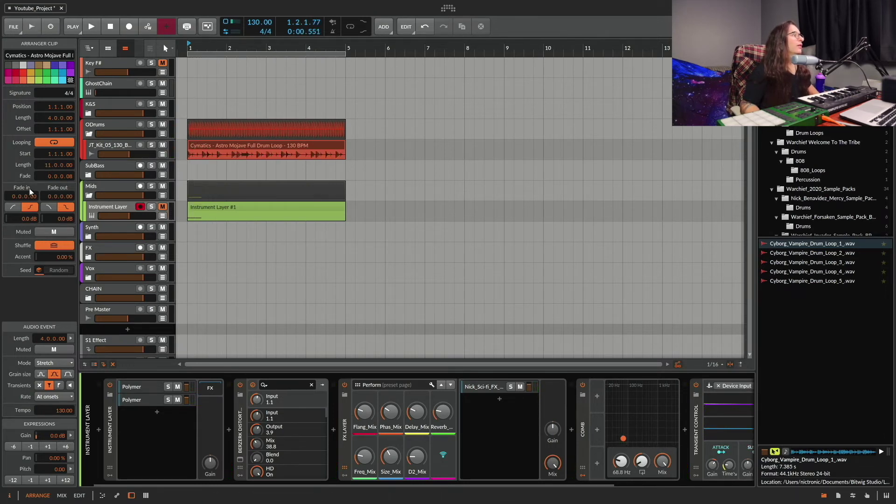
drag(18, 197, 17, 184)
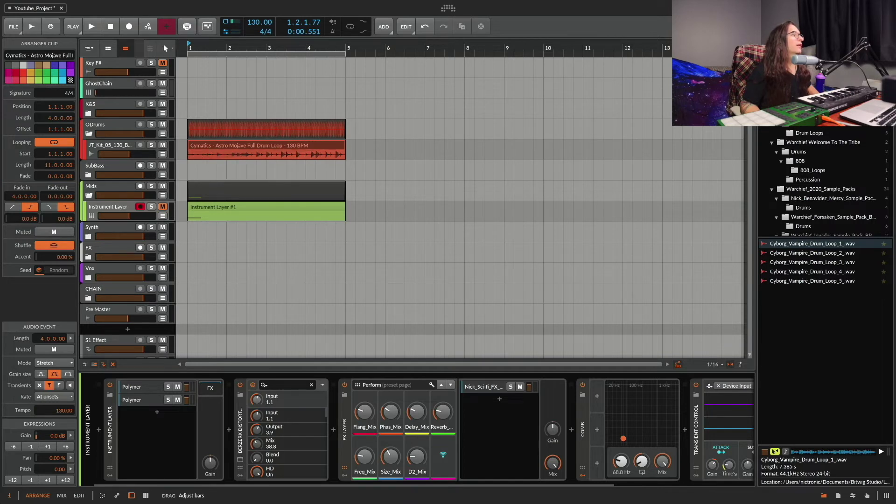
drag(18, 187, 18, 197)
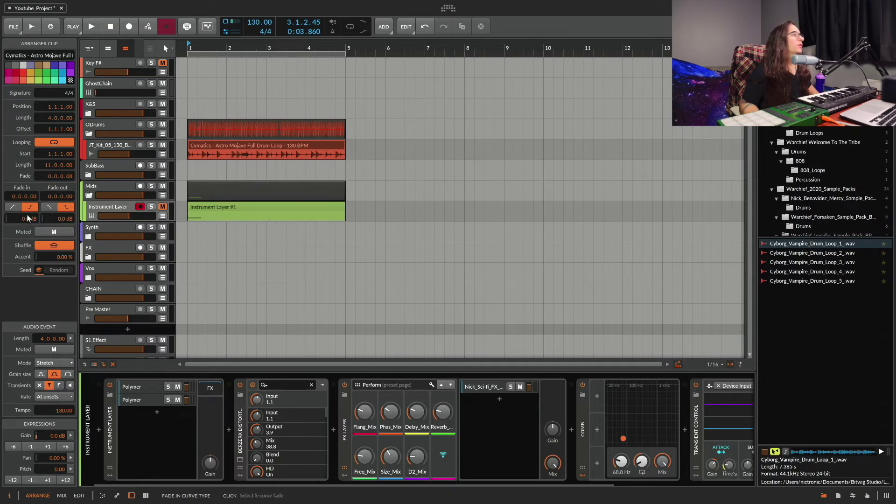
Raise the clip's fade-in curve amount to +6.0 dB and return it to 0.0 dB, and toggle the clip's mute on and off.
drag(21, 217, 22, 214)
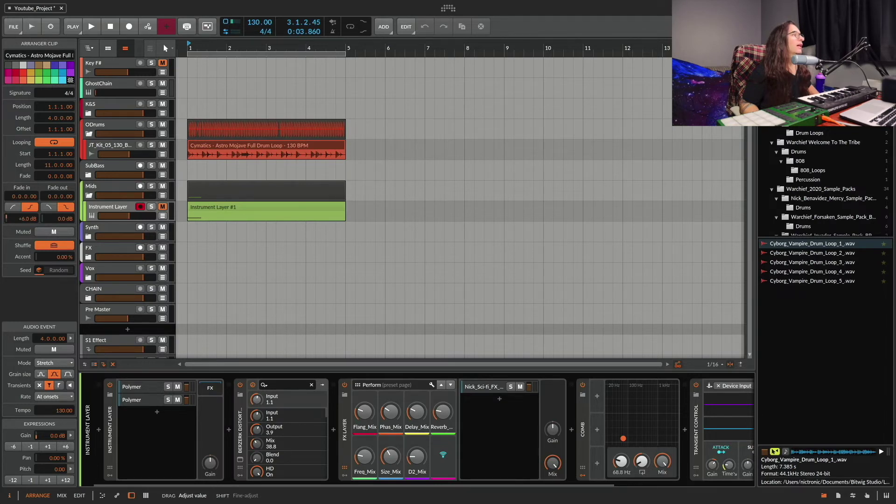
drag(21, 220, 22, 218)
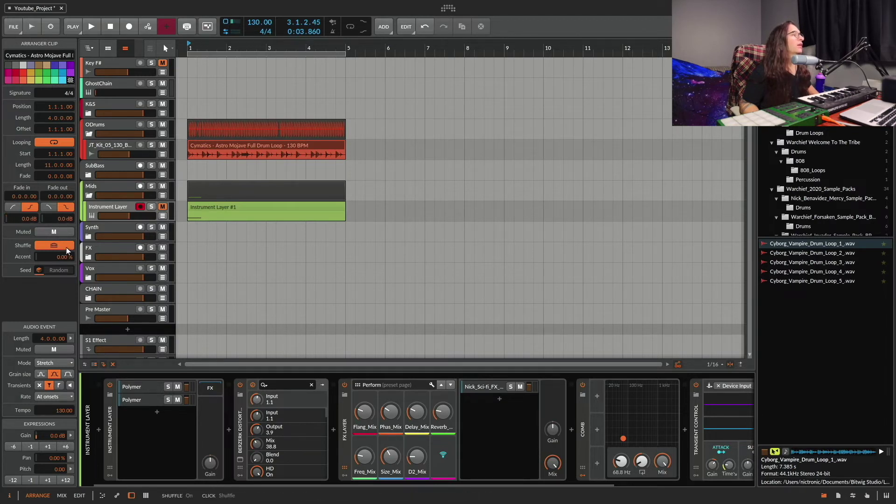
click(65, 230)
click(65, 229)
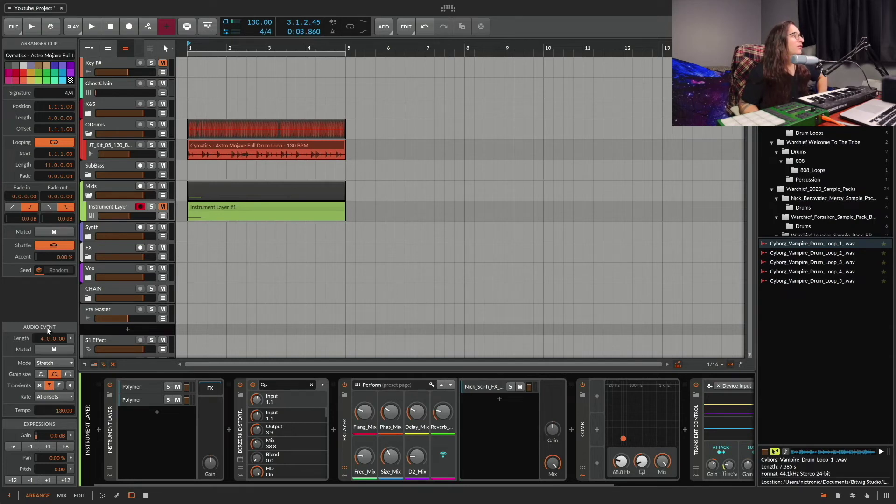
Shorten the drum loop's audio event and restore its length to 4.0.0.00.
drag(45, 343, 44, 386)
drag(46, 339, 64, 354)
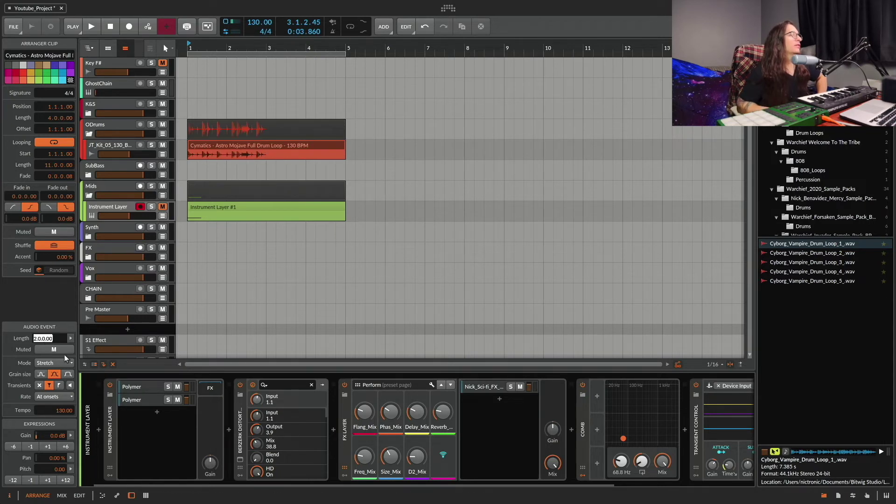
double_click(51, 339)
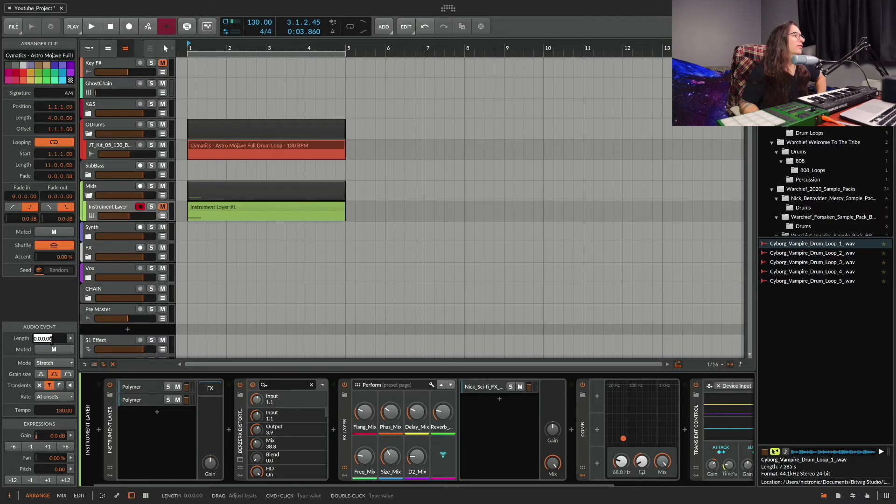
text(4)
key(Return)
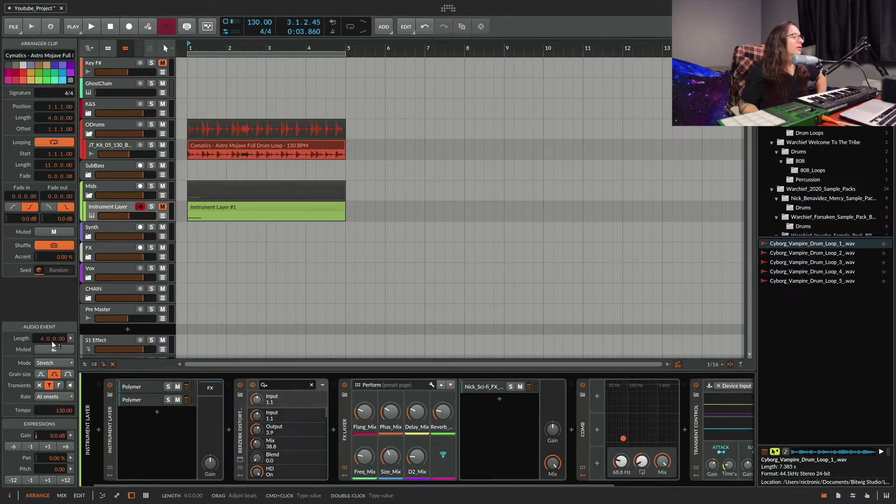
Toggle the mute of the audio event and of the arranger clip to compare them, leaving both unmuted.
click(68, 349)
click(65, 350)
click(65, 350)
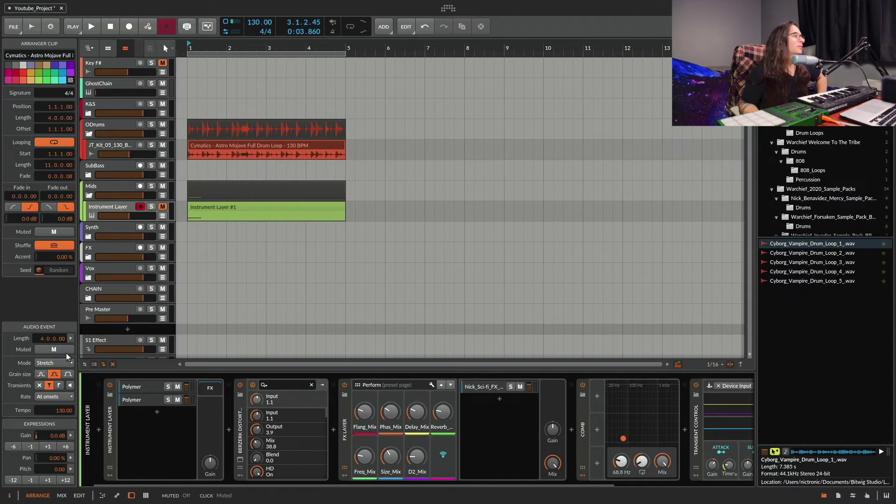
click(53, 233)
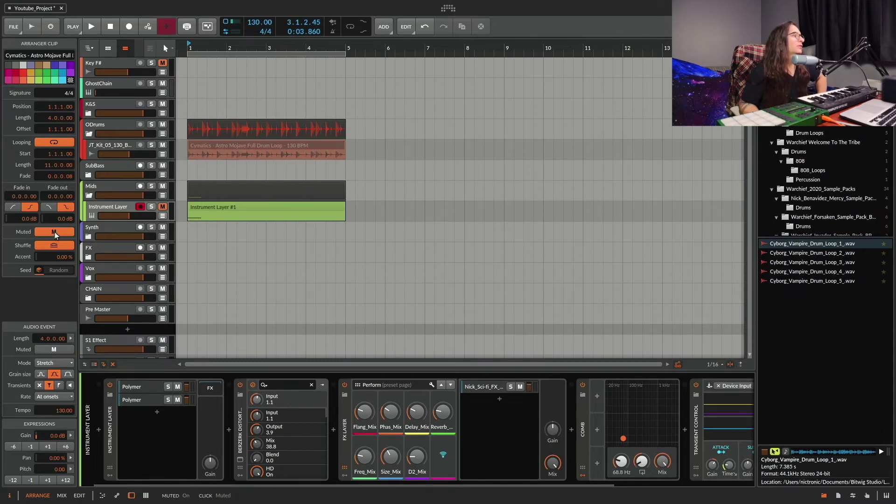
click(54, 232)
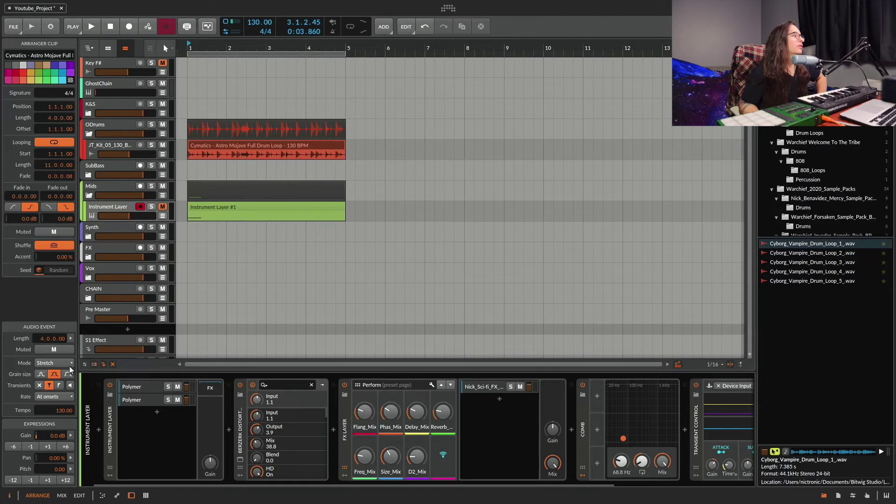
click(66, 350)
click(66, 350)
Examine the granular, spectral and unstretched mode options for the audio event, keeping Stretch.
click(57, 362)
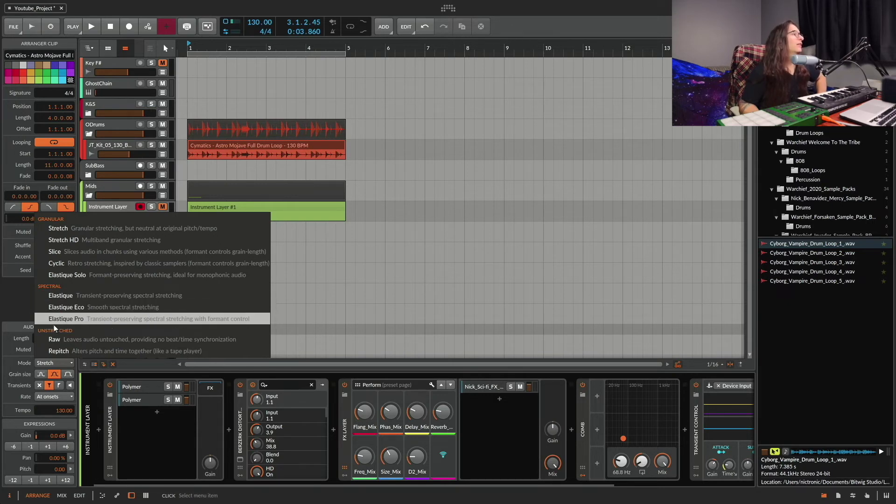
click(25, 363)
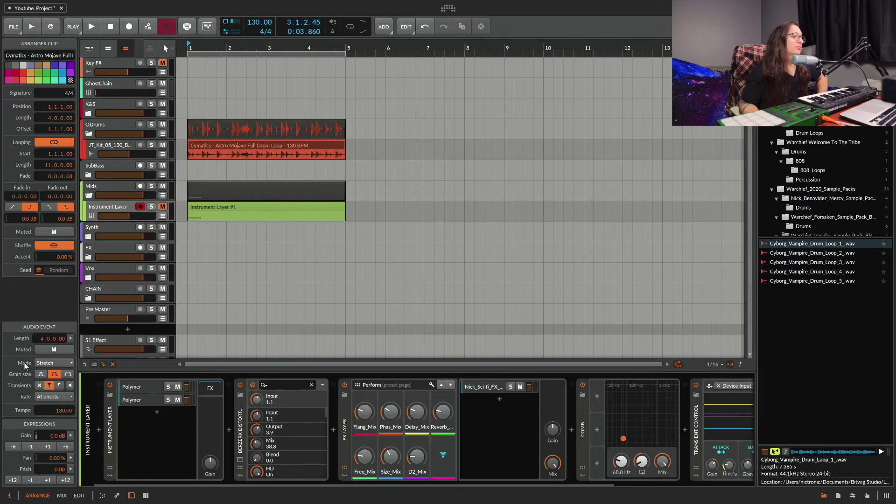
click(60, 363)
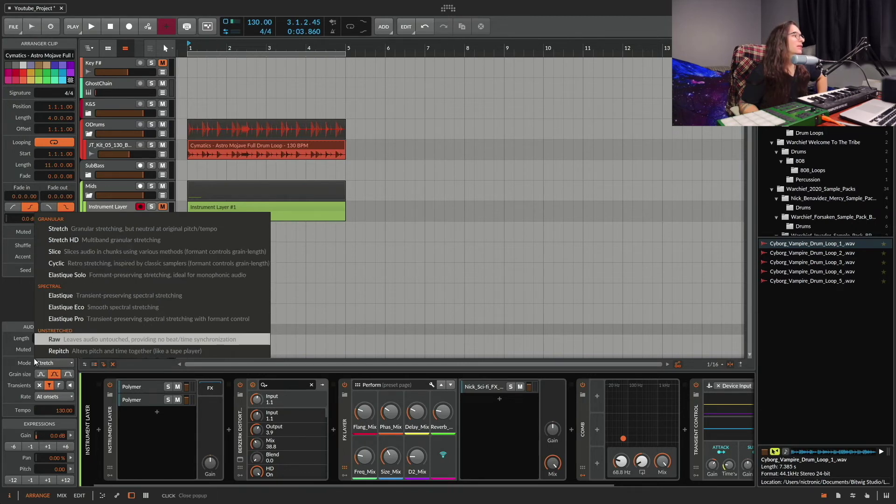
click(17, 364)
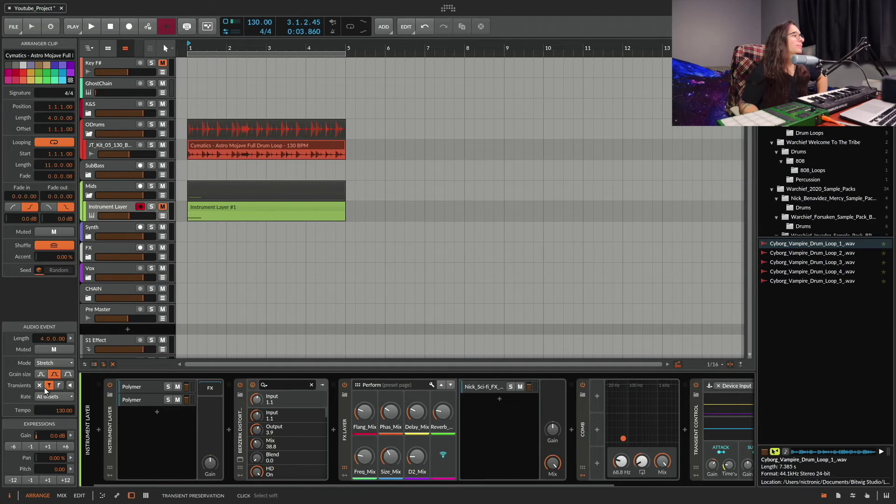
Switch the audio event's transient preservation from soft to the next option, enable onset preview, and check the rate choices, keeping At onsets.
click(58, 387)
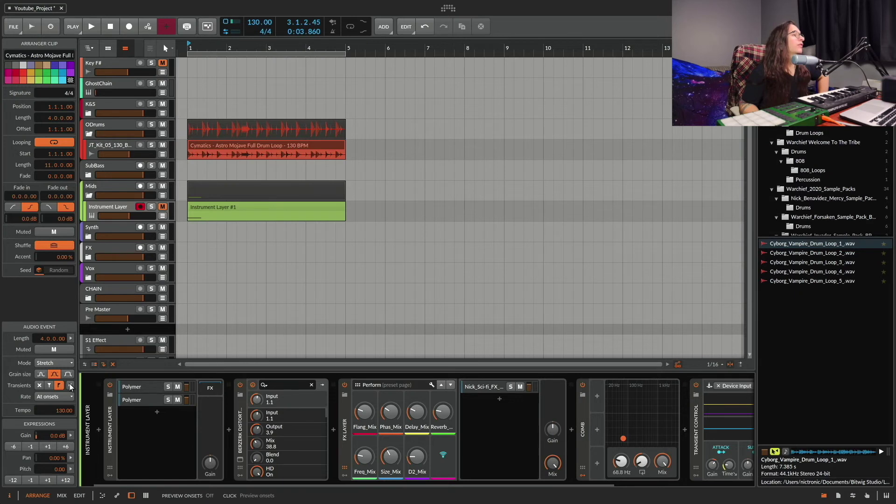
click(242, 146)
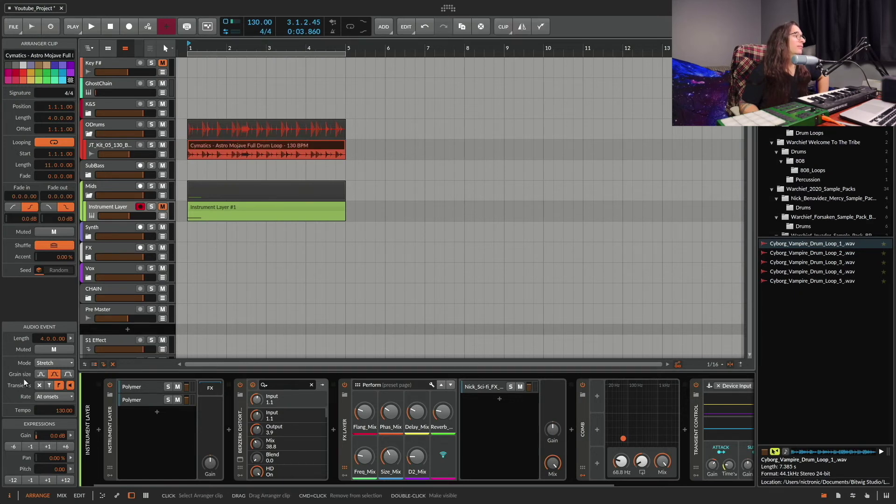
click(68, 397)
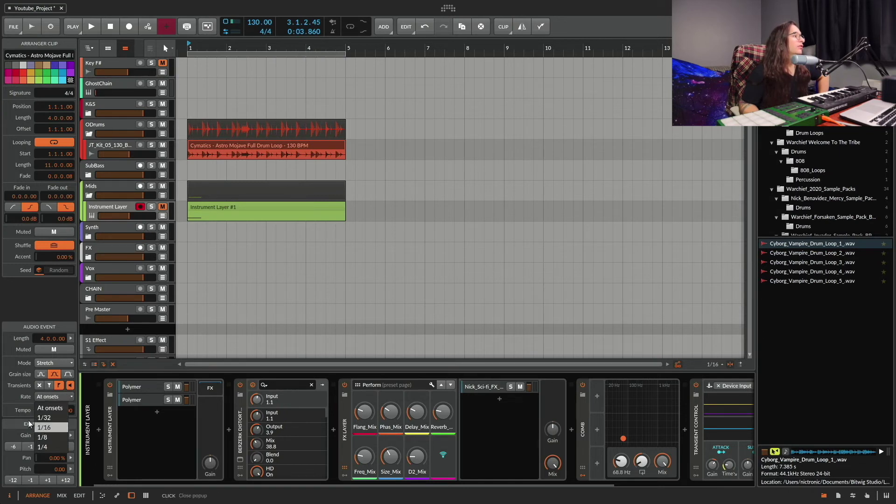
click(27, 391)
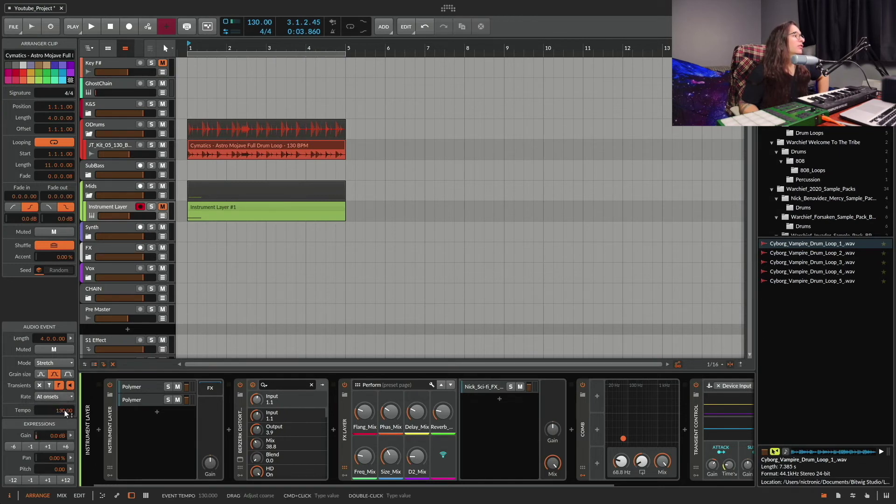
Lower the audio event's tempo to 20.00, play the clip to hear it, and restore the tempo to 130.00.
drag(59, 413, 59, 243)
drag(61, 413, 61, 485)
key(space)
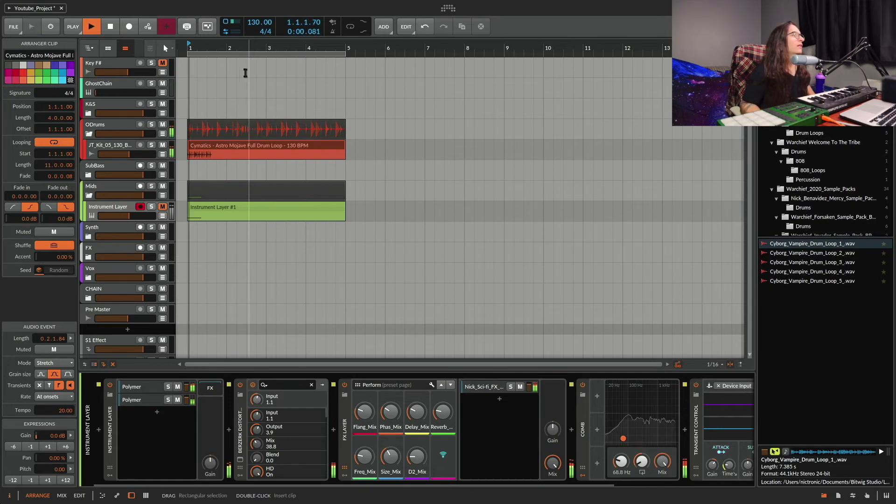
key(space)
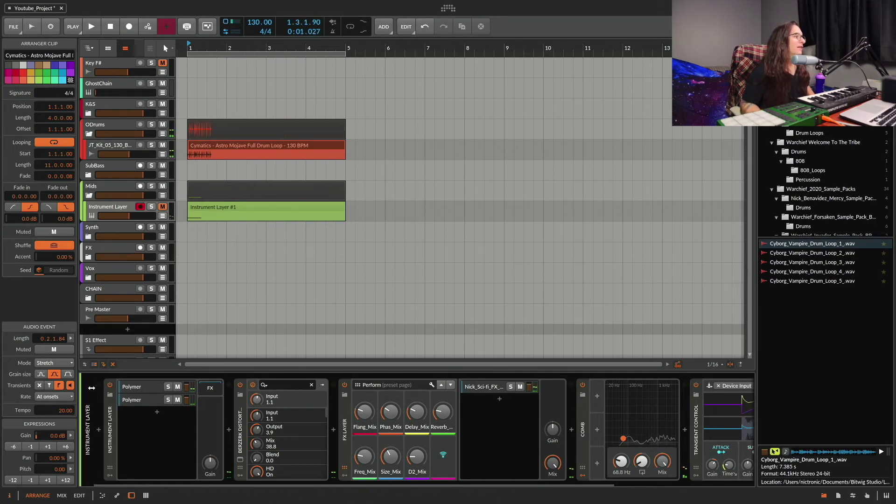
double_click(59, 409)
text(0)
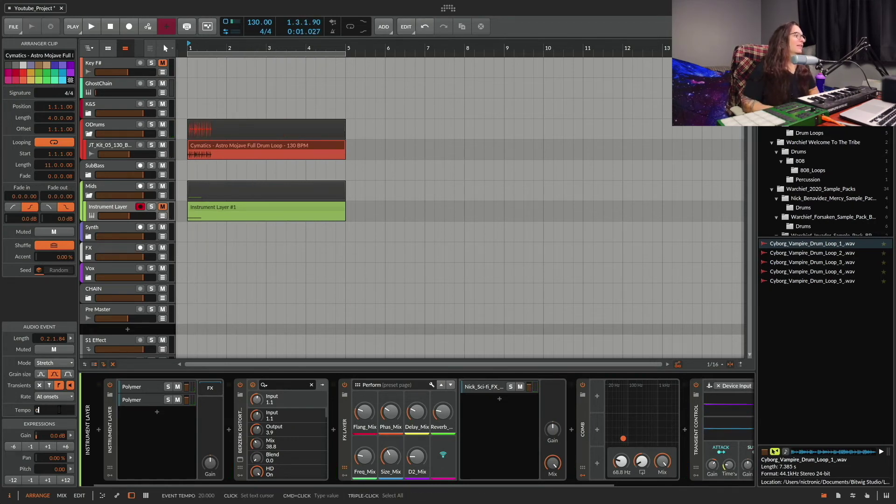
key(Return)
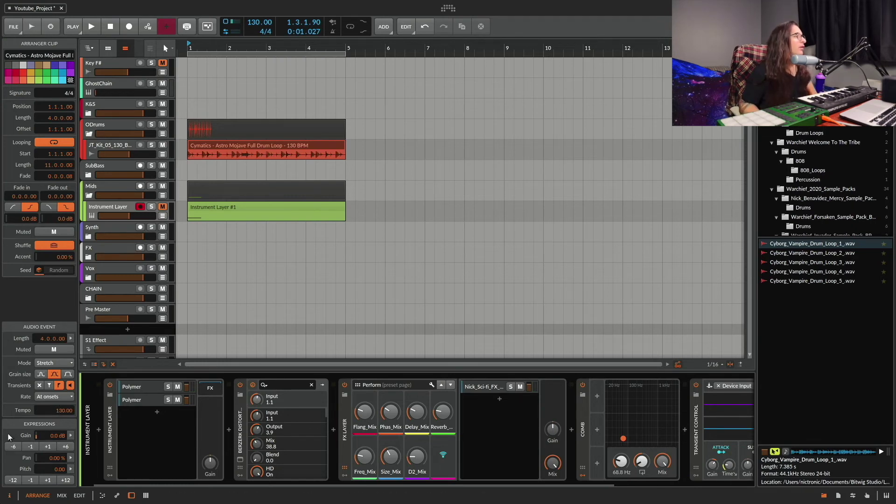
Raise the event's gain expression to +18.1 dB and lower it again, playing the clip to compare, and reset the gain to 0.0 dB.
drag(55, 437, 55, 418)
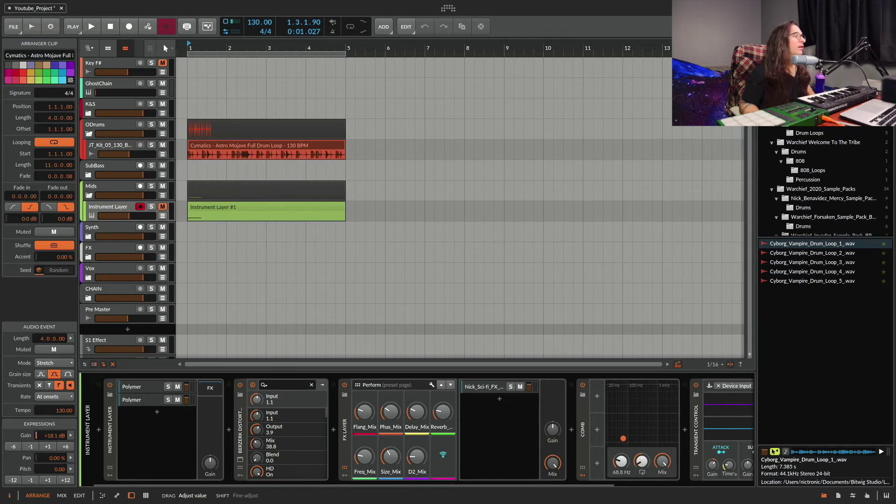
key(space)
double_click(56, 435)
key(space)
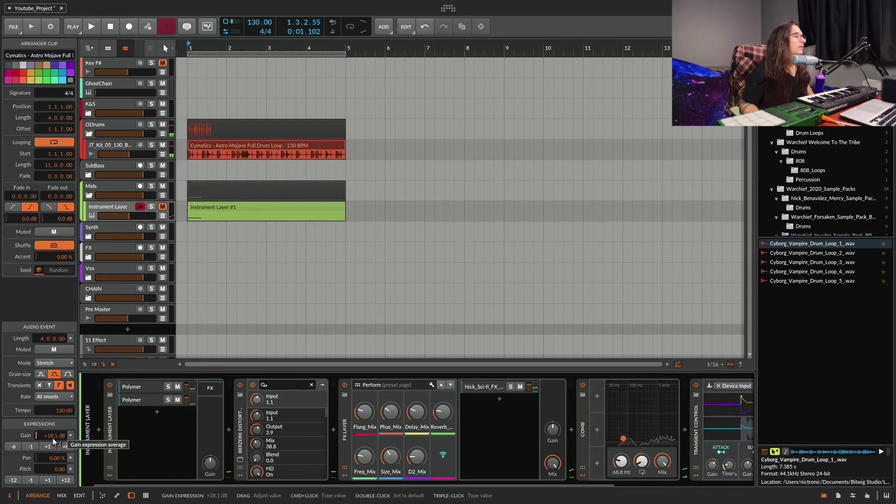
mouse_move(57, 435)
mouse_down()
mouse_move(56, 460)
mouse_move(56, 450)
mouse_up()
key(space)
double_click(57, 436)
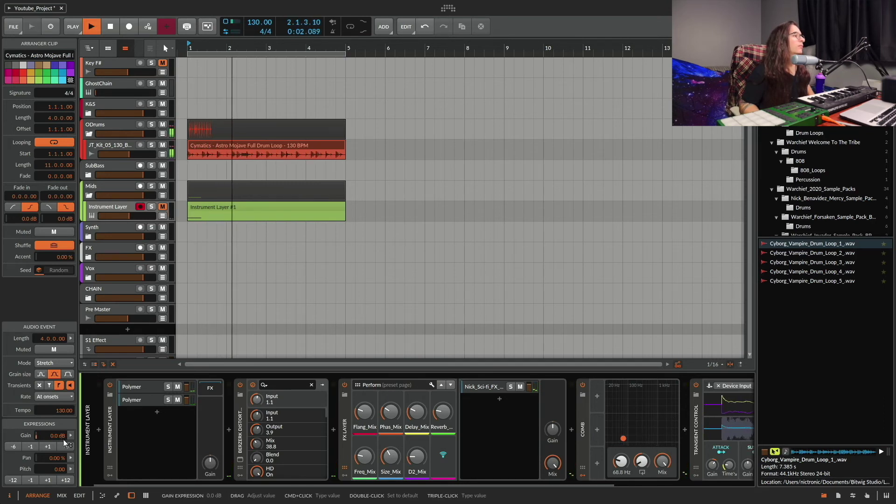
key(space)
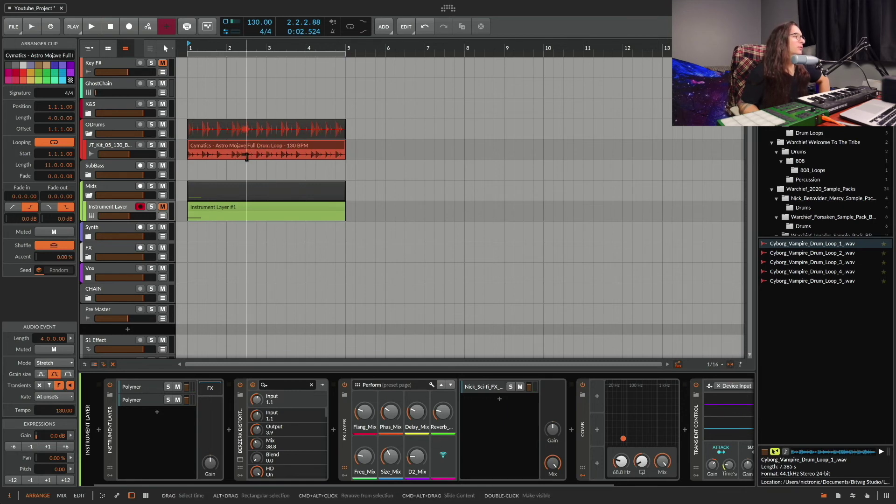
Select the JT_Kit_05_130 drum track and show its device chain.
click(116, 147)
double_click(109, 145)
click(125, 142)
double_click(118, 149)
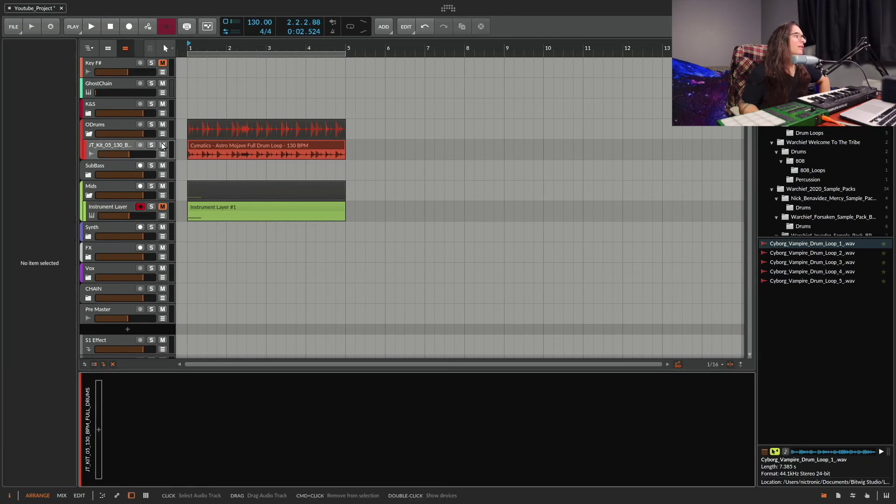
Select the drum clip, raise its pitch expression to 12.00, and play the arrangement to hear it.
click(201, 149)
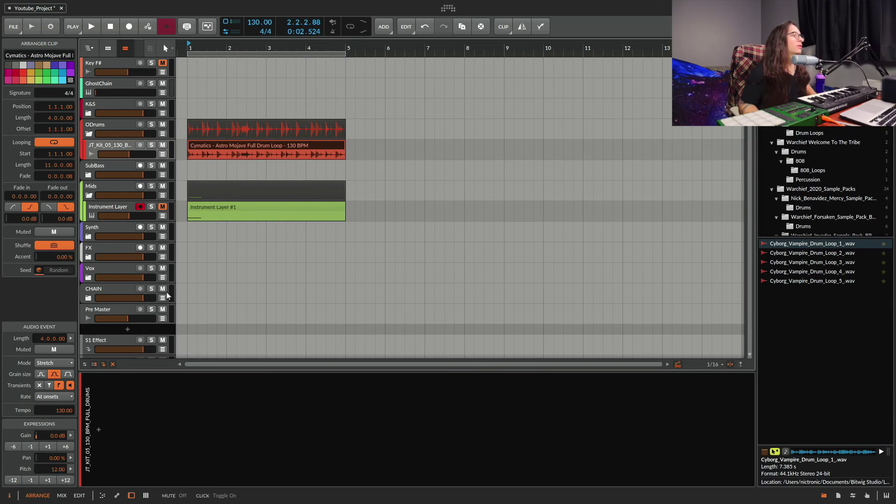
key(space)
key(space)
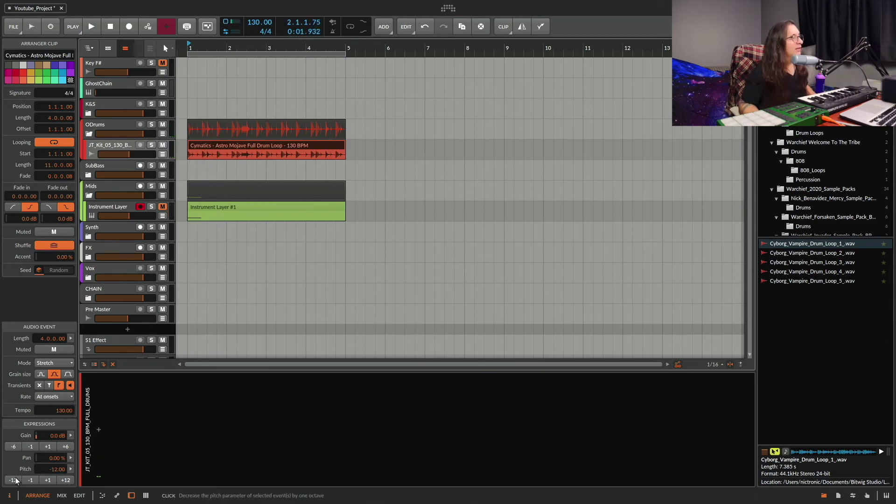
Lower the drum clip's pitch expression to -12.00 and play the arrangement to hear it.
click(14, 481)
click(14, 480)
key(space)
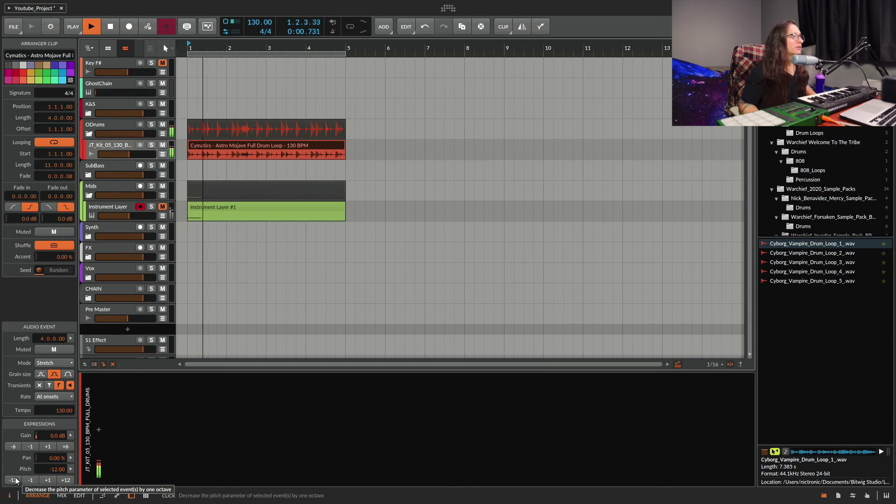
key(space)
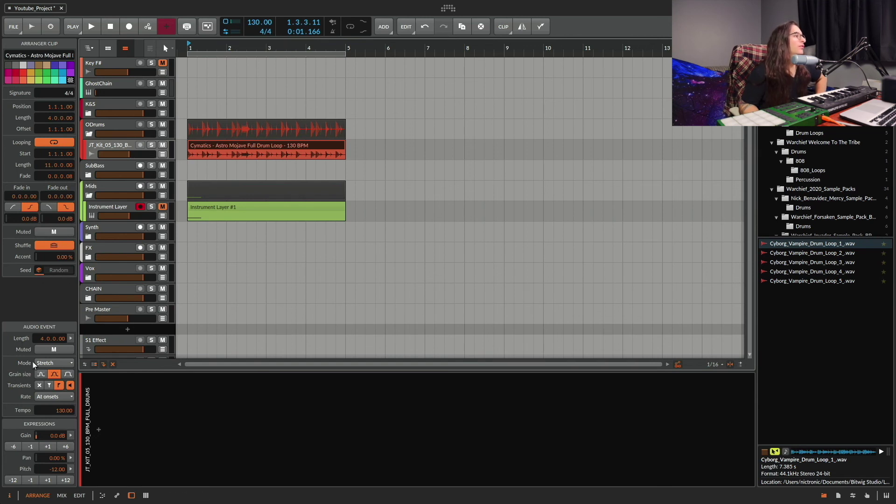
Open the list of stretch modes for the pitched-down audio event.
click(44, 363)
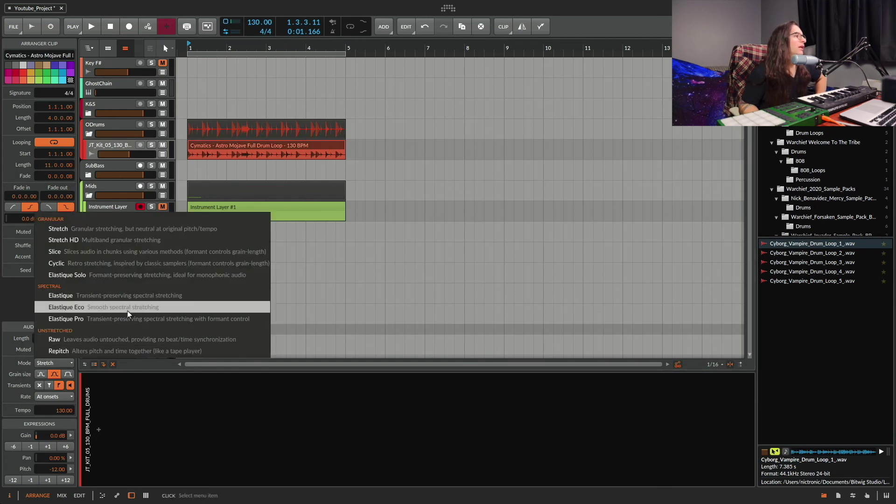